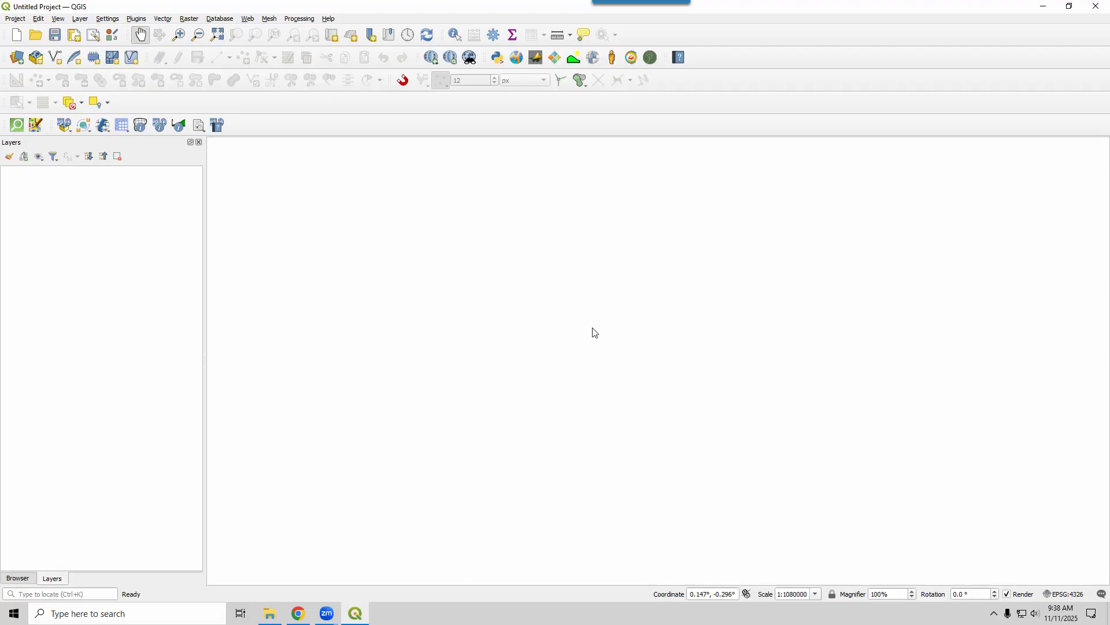
Set the project coordinate reference system to EPSG:2223 - NAD83 / Arizona Central (ft) and dismiss the transform warning
{"action": "left_click", "coordinate": [1066, 597]}
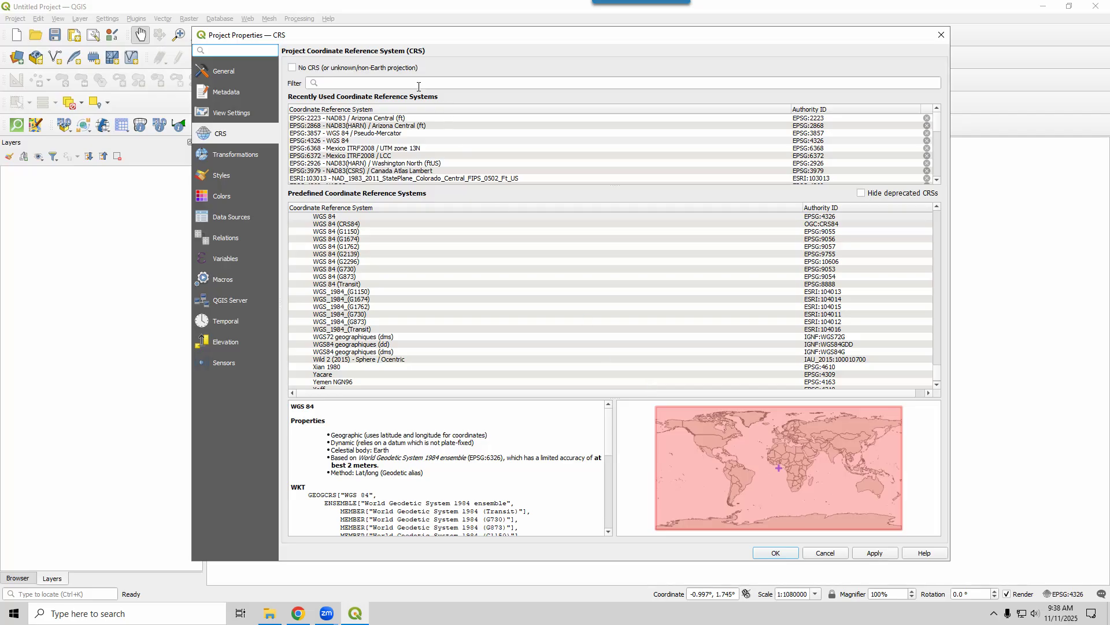
{"action": "left_click", "coordinate": [401, 120]}
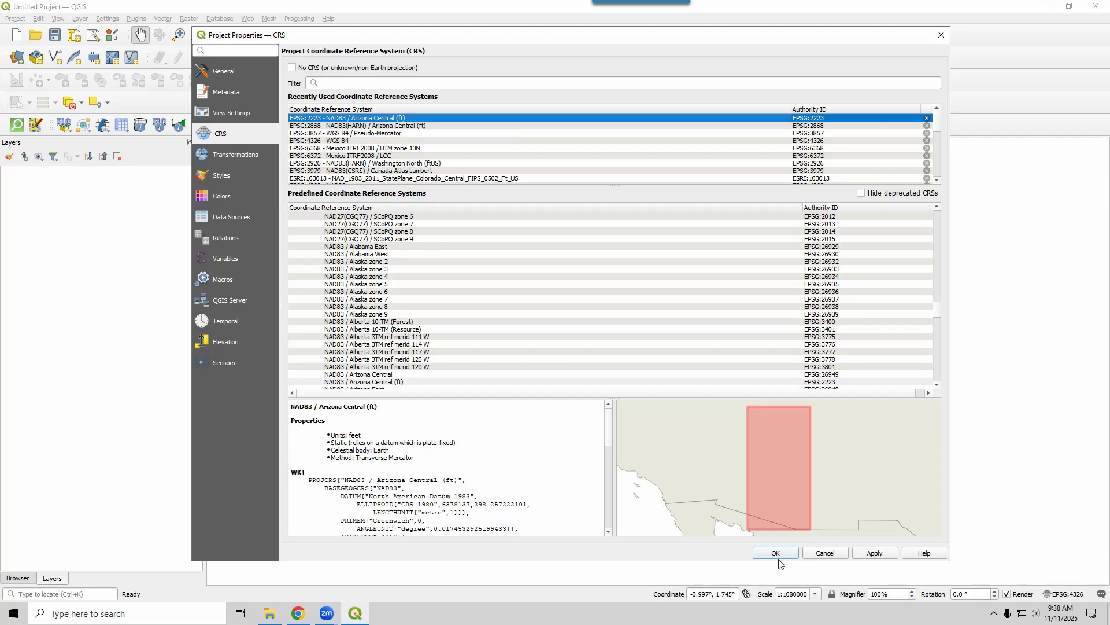
{"action": "left_click", "coordinate": [762, 552]}
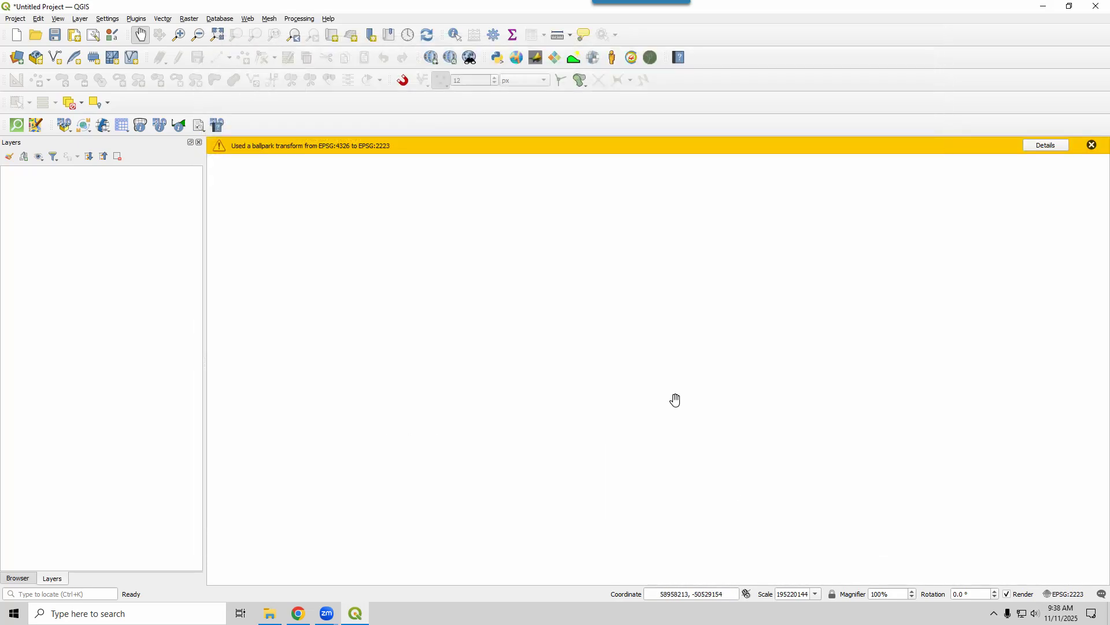
{"action": "left_click", "coordinate": [1092, 145]}
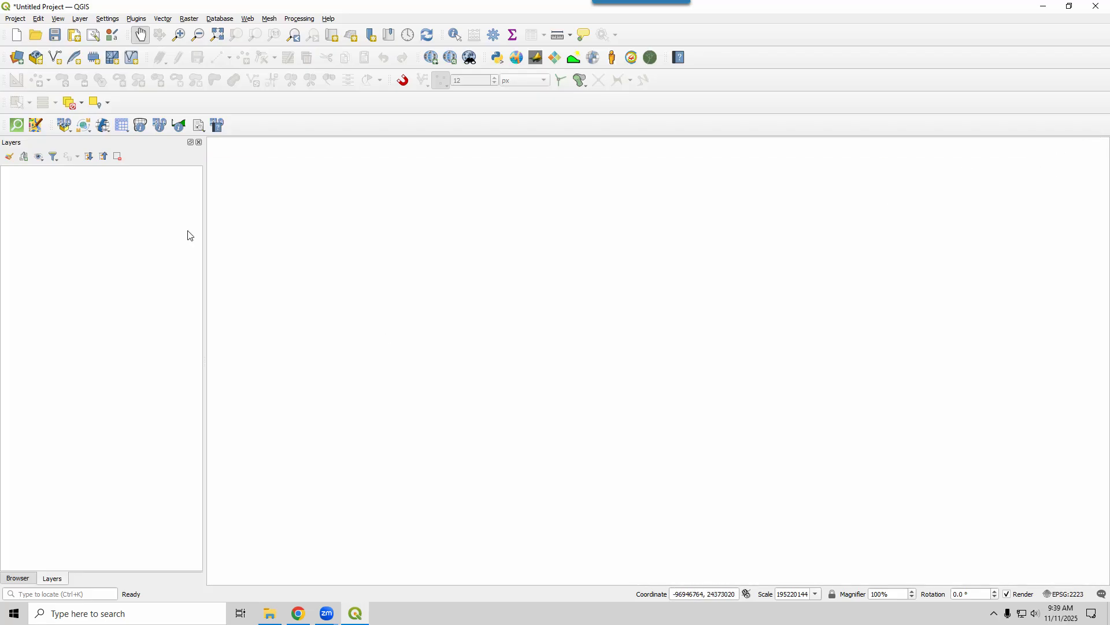
Create a new FLO-2D project GeoPackage named Self Help Project Imported Dat.gpkg in Self Help Kit Gila, using NAD83 / Arizona Central (ft)
{"action": "left_click", "coordinate": [66, 130]}
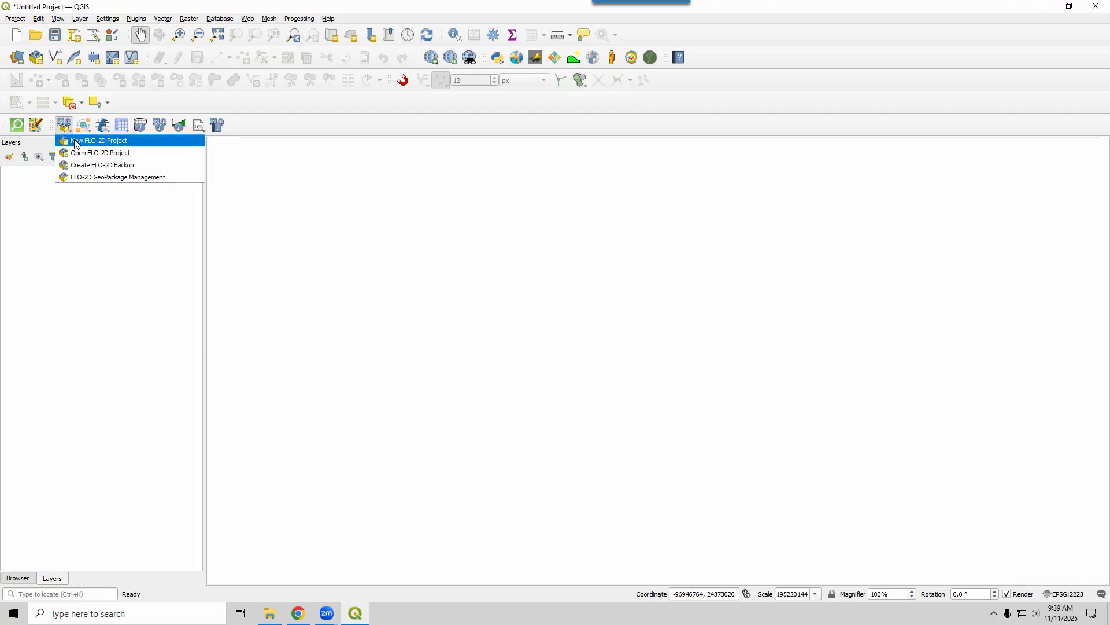
{"action": "left_click", "coordinate": [77, 143]}
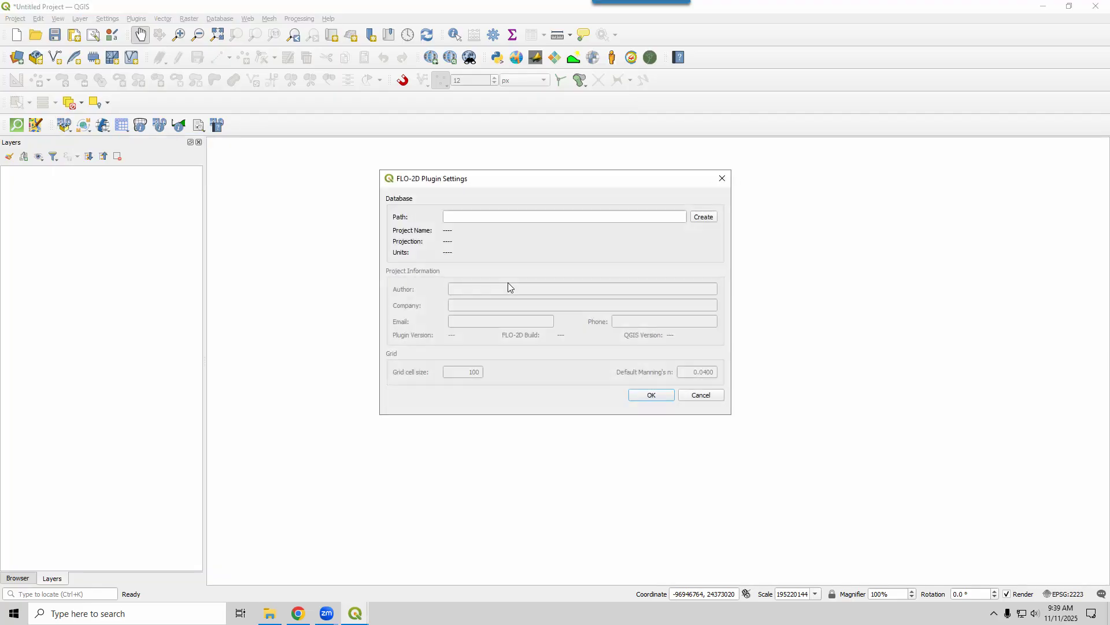
{"action": "left_click", "coordinate": [714, 218]}
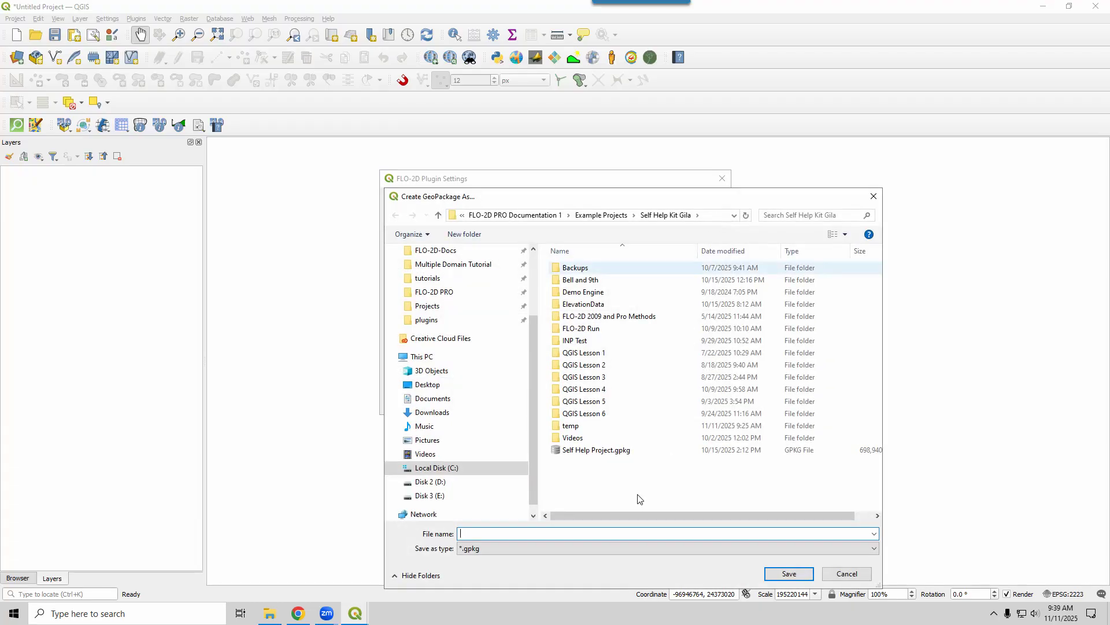
{"action": "left_click", "coordinate": [601, 454]}
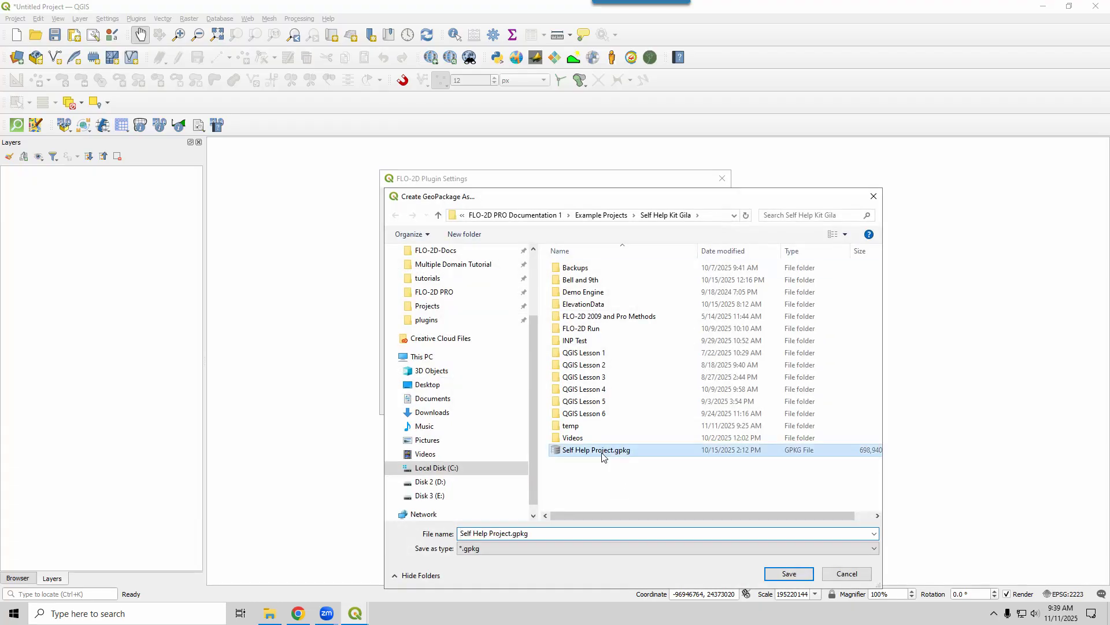
{"action": "left_click", "coordinate": [512, 532]}
{"action": "key", "text": "Home"}
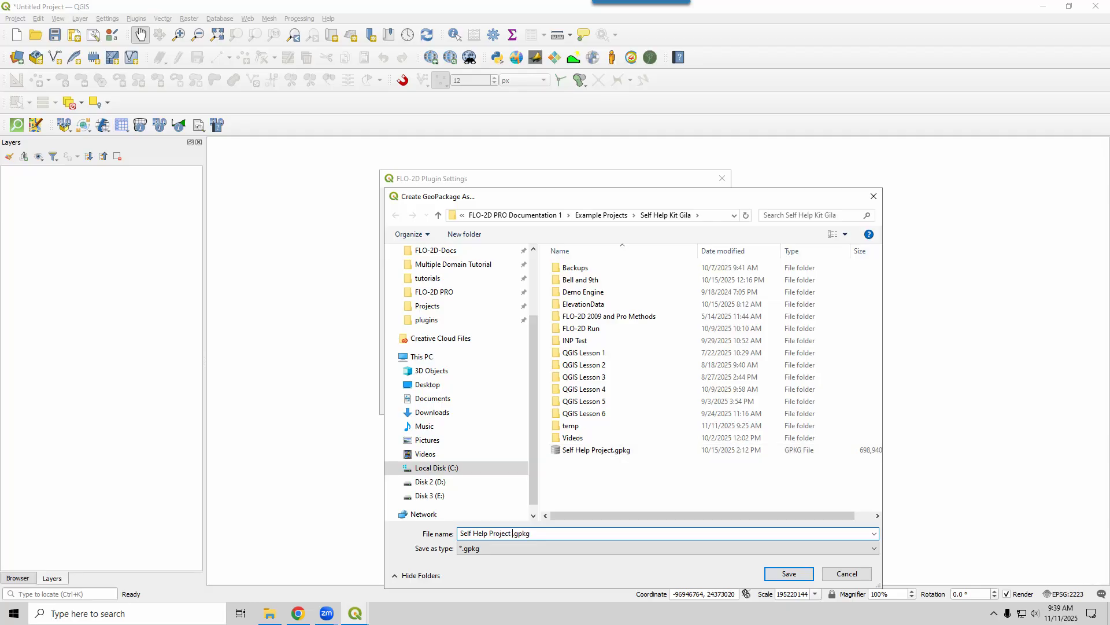
{"action": "type", "text": "Imprted"}
{"action": "key", "text": "BackSpace"}
{"action": "key", "text": "BackSpace"}
{"action": "key", "text": "BackSpace"}
{"action": "key", "text": "BackSpace"}
{"action": "type", "text": "orted f"}
{"action": "key", "text": "BackSpace"}
{"action": "type", "text": "Dat"}
{"action": "key", "text": "Return"}
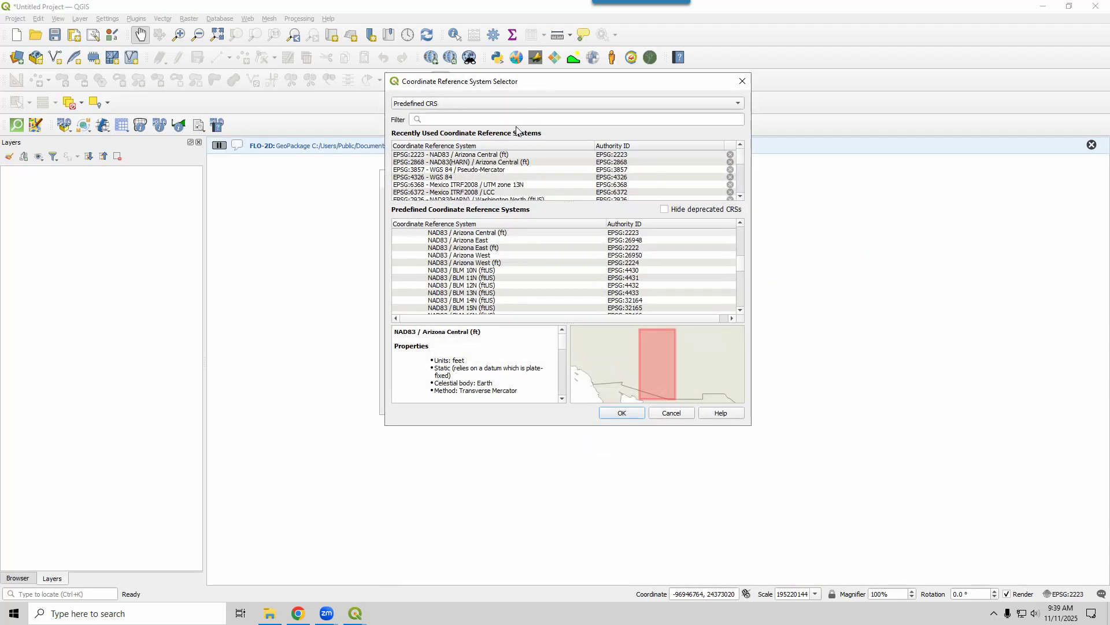
{"action": "left_click", "coordinate": [511, 155]}
{"action": "left_click", "coordinate": [624, 414]}
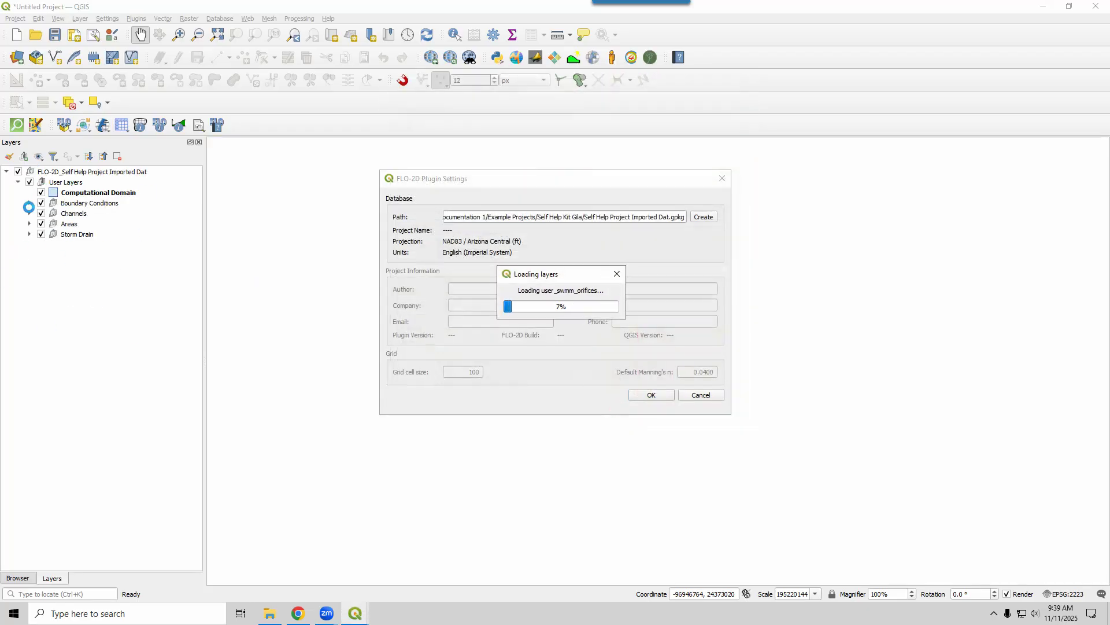
Check for the Self Help Project Imported Dat.gpkg file in File Explorer's Self Help Kit Gila folder, then return to QGIS
{"action": "left_click", "coordinate": [269, 613]}
{"action": "left_click", "coordinate": [667, 377]}
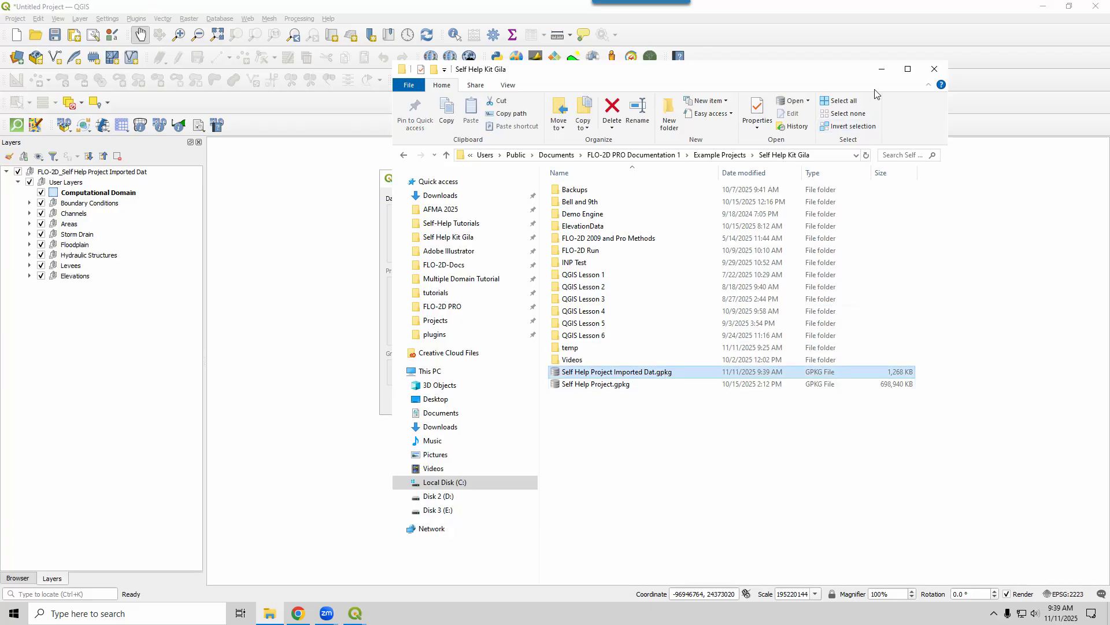
{"action": "left_click", "coordinate": [881, 69]}
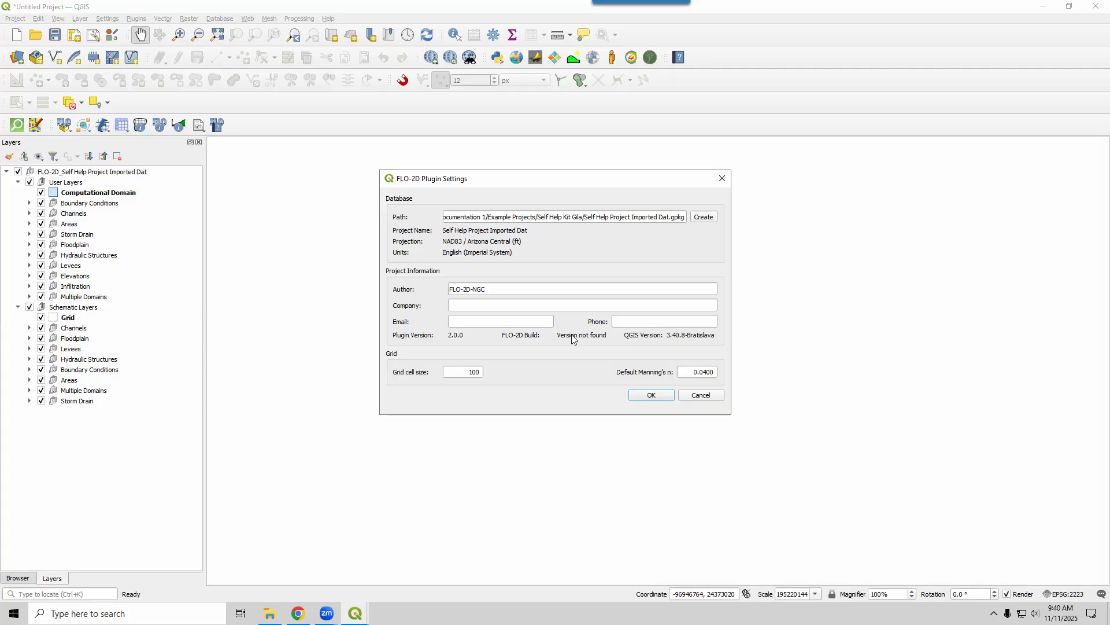
Locate FLOPRO.exe in the FLO-2D PRO program folder in File Explorer, then return to the plugin settings
{"action": "left_click", "coordinate": [272, 613]}
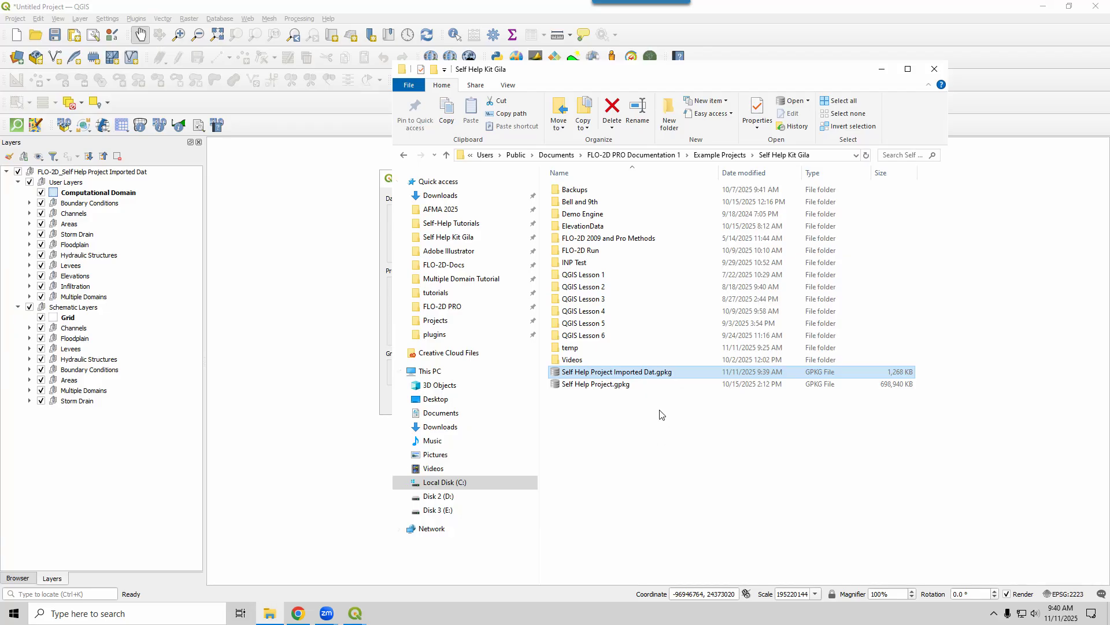
{"action": "left_click", "coordinate": [438, 305]}
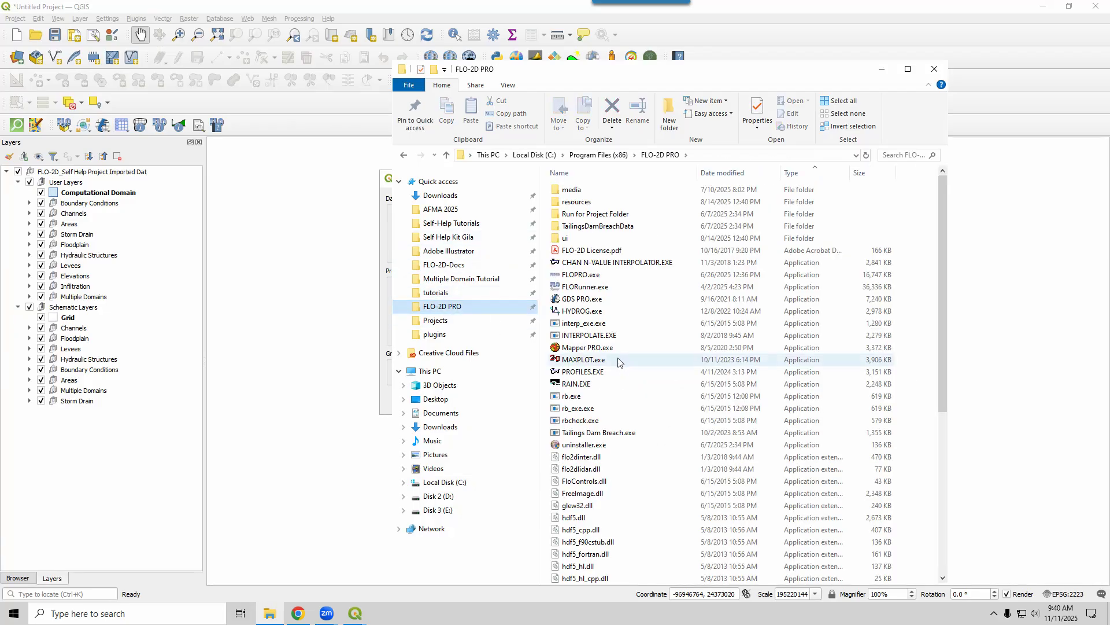
{"action": "left_click", "coordinate": [593, 279]}
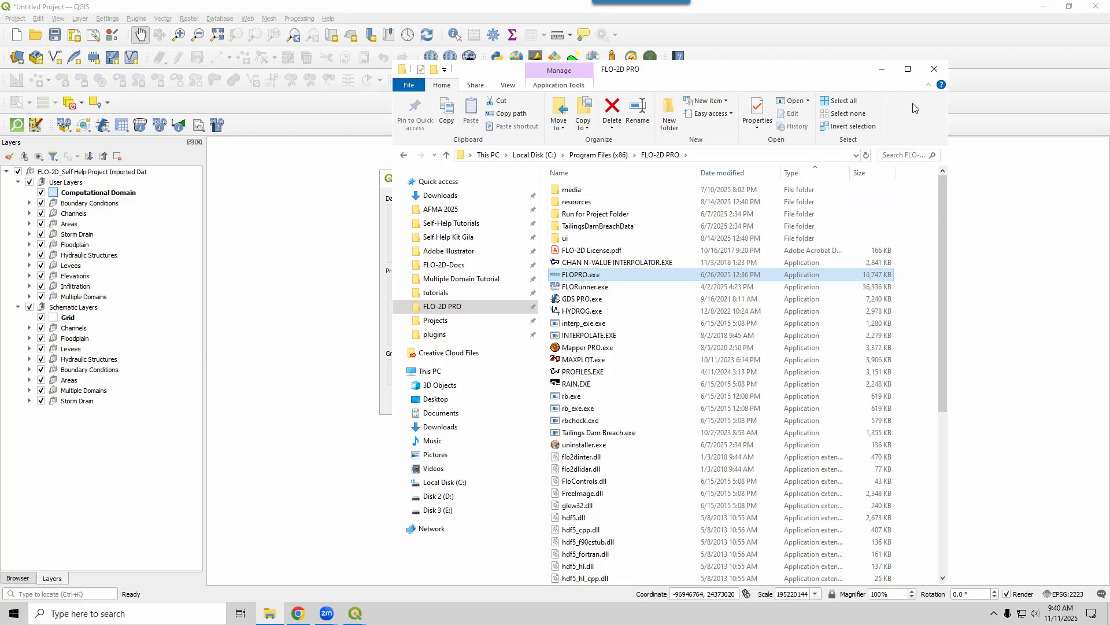
{"action": "left_click", "coordinate": [883, 72]}
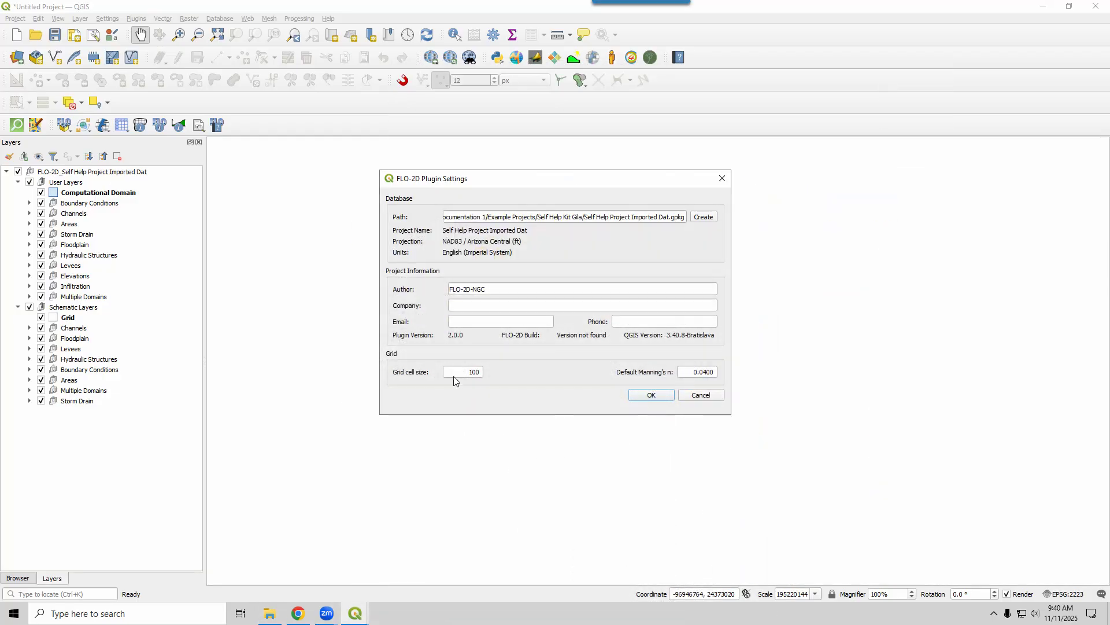
Accept the FLO-2D plugin settings with a grid cell size of 100 and dismiss the resulting project messages
{"action": "left_click_drag", "start_coordinate": [453, 376], "coordinate": [486, 377]}
{"action": "key", "text": "Tab"}
{"action": "left_click", "coordinate": [644, 396]}
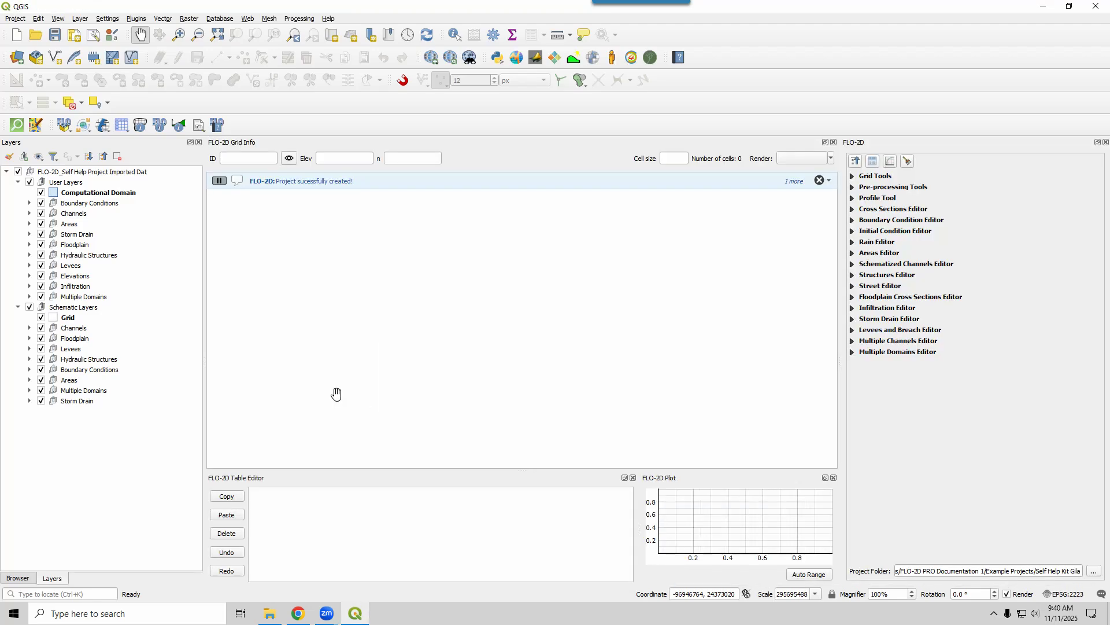
{"action": "left_click", "coordinate": [820, 181]}
{"action": "left_click", "coordinate": [819, 180]}
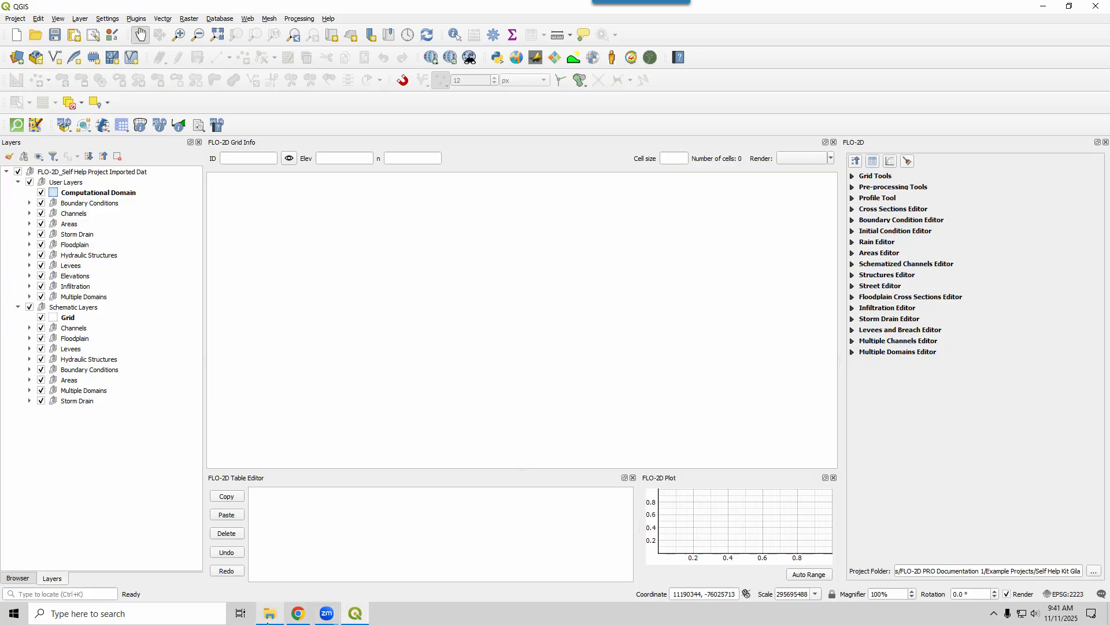
Switch to File Explorer and open the QuickRunTest Webinar folder inside QGIS Lesson 6 of Self Help Kit Gila
{"action": "left_click", "coordinate": [270, 613]}
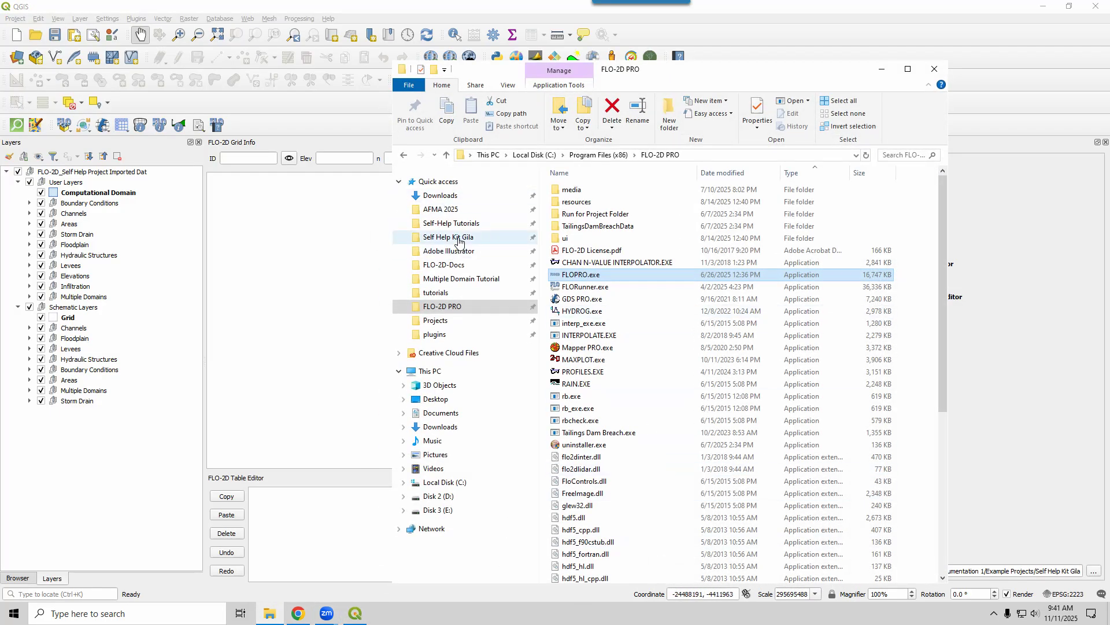
{"action": "left_click", "coordinate": [460, 240]}
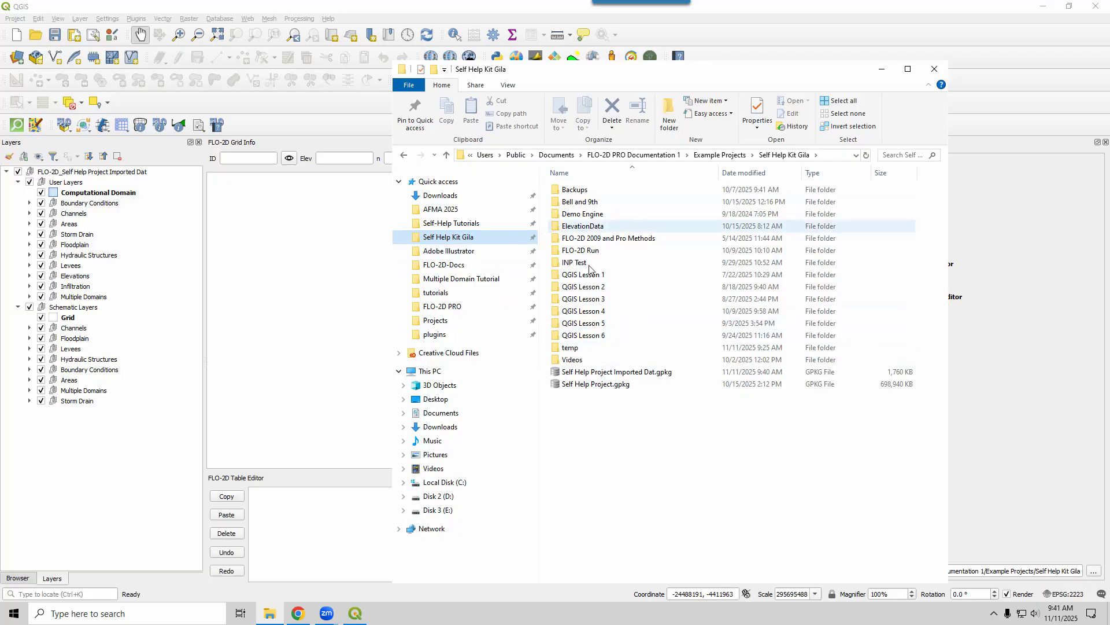
{"action": "double_click", "coordinate": [593, 339]}
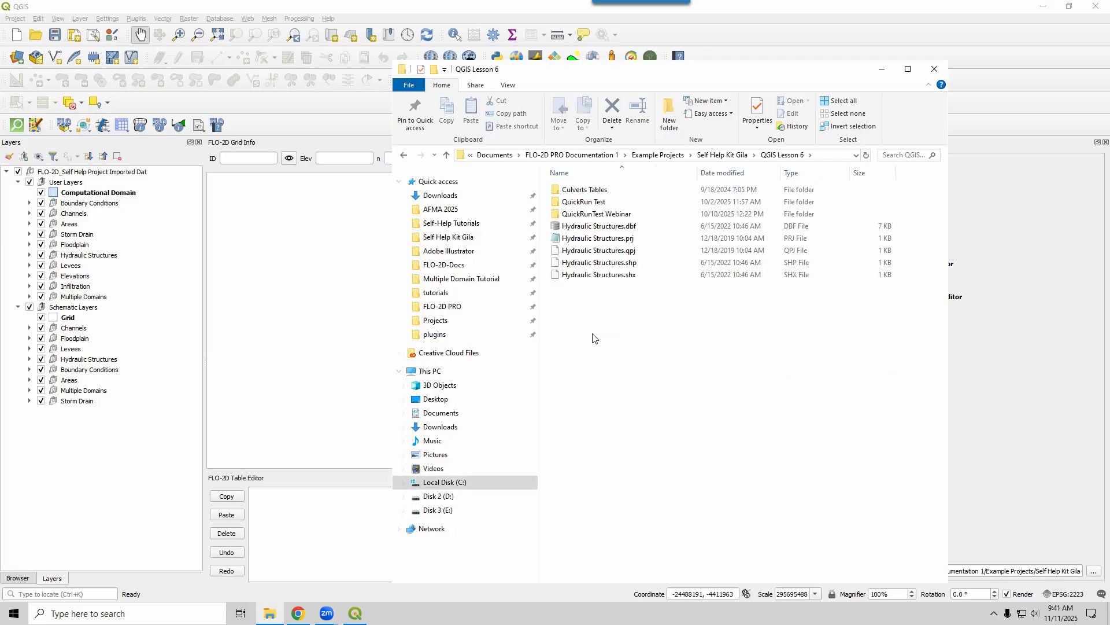
{"action": "double_click", "coordinate": [607, 215]}
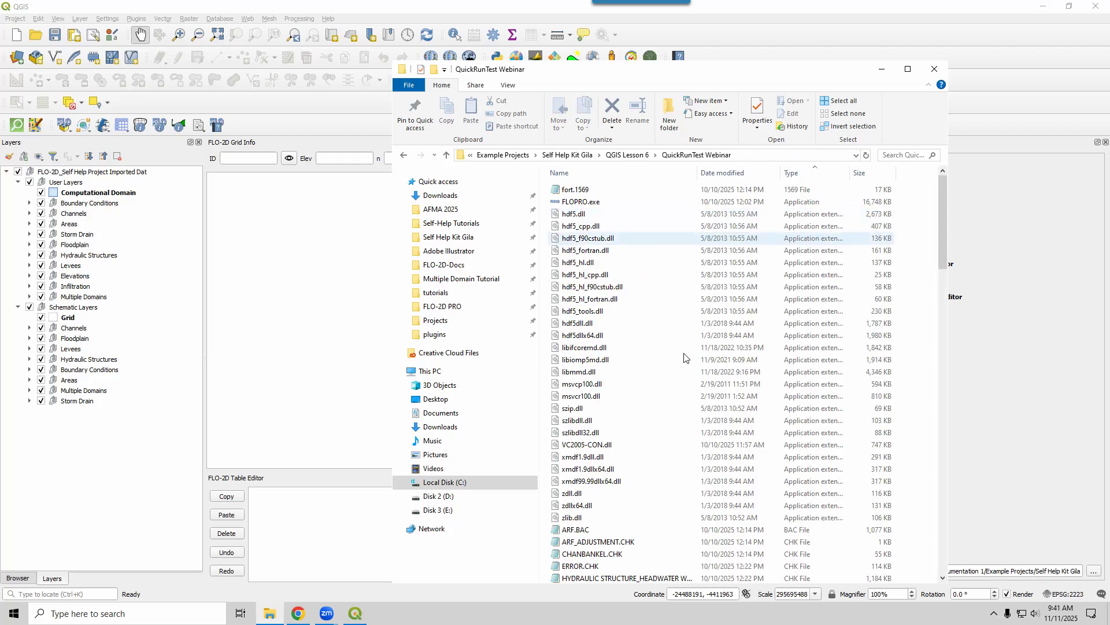
Examine the DAT input files and OUT result files in the QuickRunTest Webinar folder, including the contents of SUMMARY.OUT
{"action": "scroll", "coordinate": [686, 361], "scroll_direction": "down", "scroll_amount": 6}
{"action": "scroll", "coordinate": [686, 362], "scroll_direction": "down", "scroll_amount": 3}
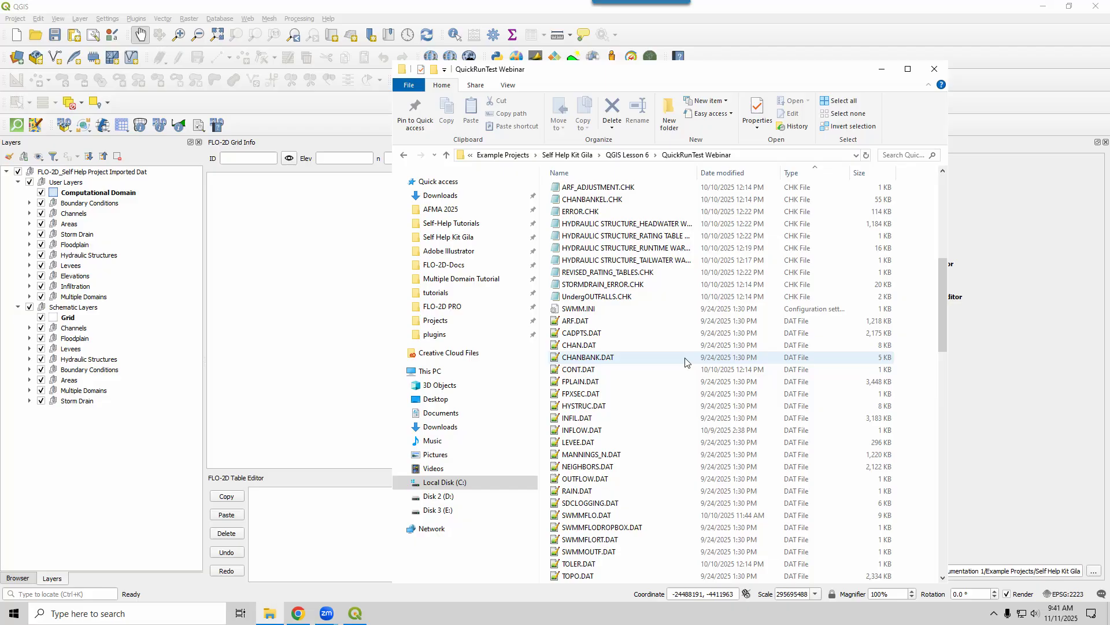
{"action": "left_click", "coordinate": [614, 469]}
{"action": "scroll", "coordinate": [619, 463], "scroll_direction": "down", "scroll_amount": 3}
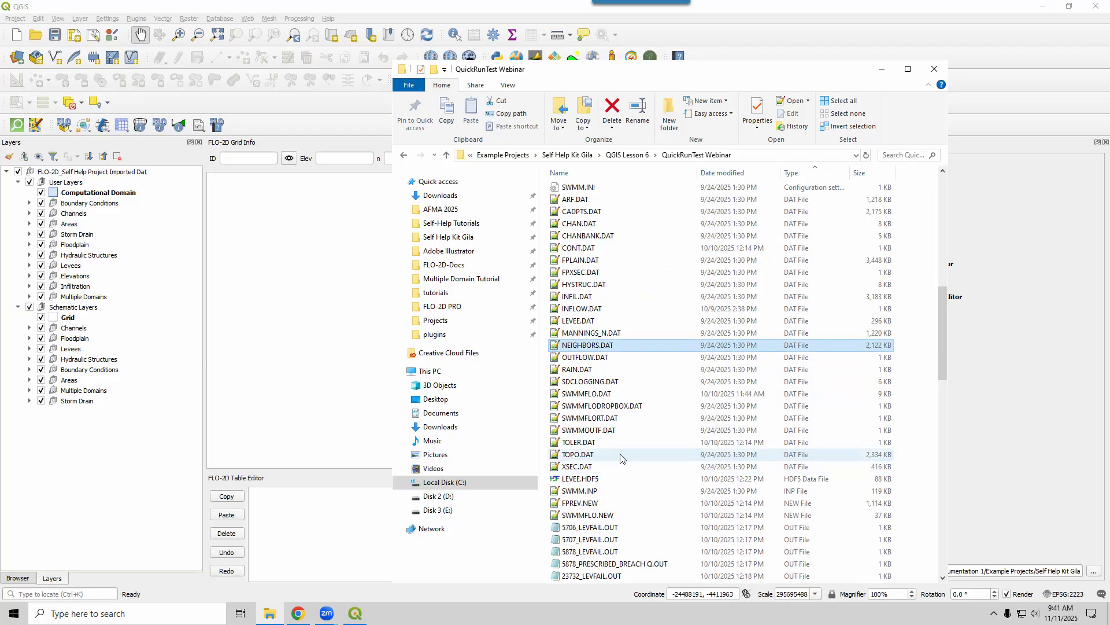
{"action": "scroll", "coordinate": [620, 458], "scroll_direction": "down", "scroll_amount": 8}
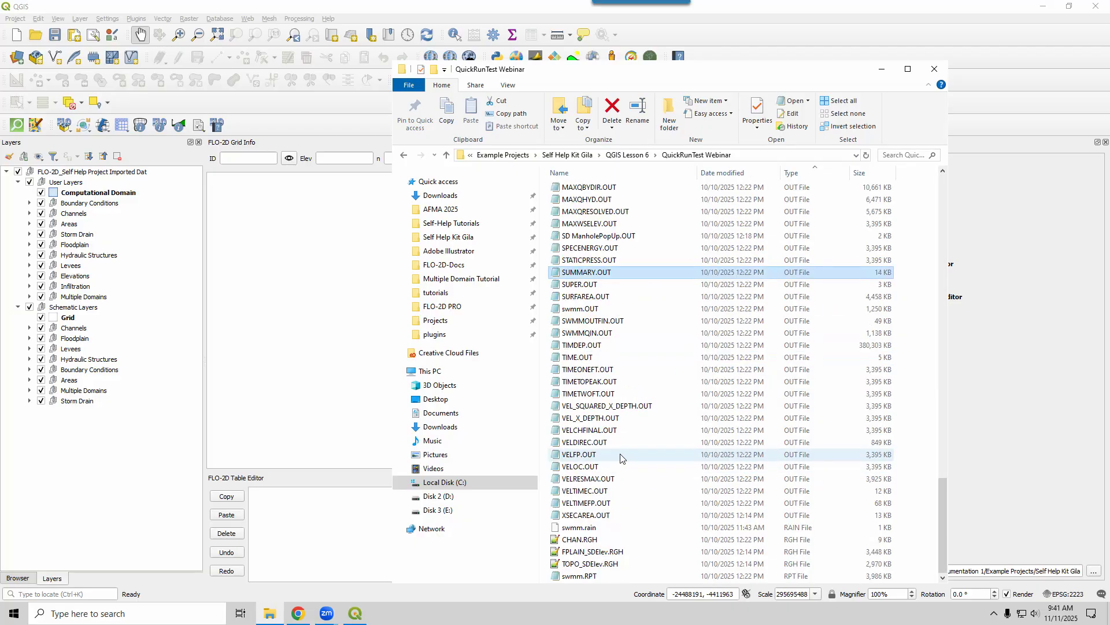
{"action": "double_click", "coordinate": [581, 272]}
{"action": "scroll", "coordinate": [727, 313], "scroll_direction": "down", "scroll_amount": 10}
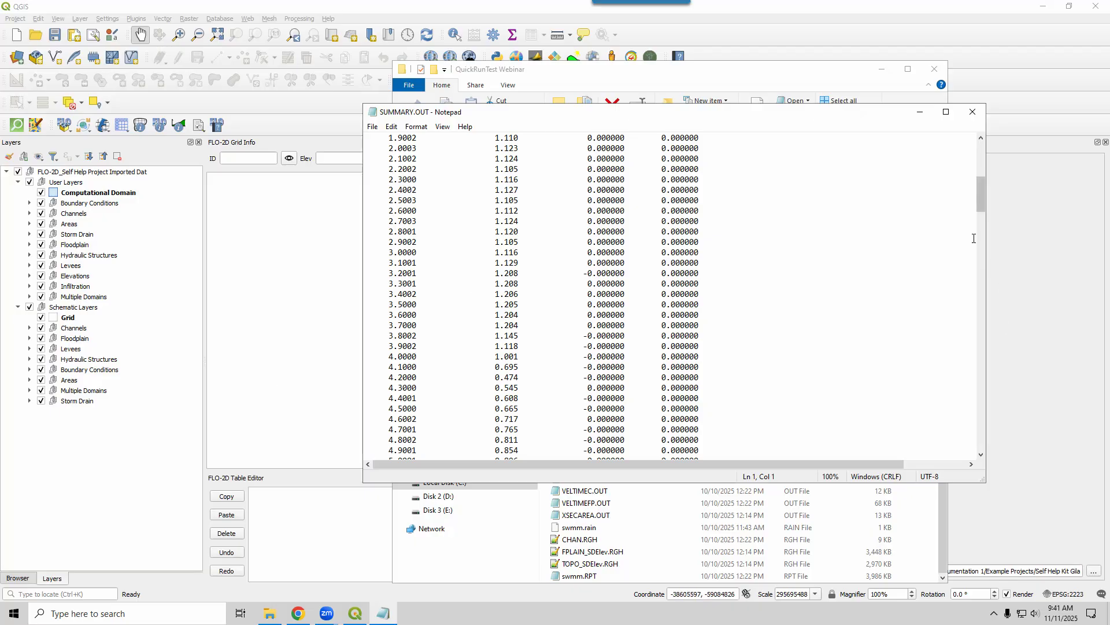
{"action": "left_click", "coordinate": [973, 112]}
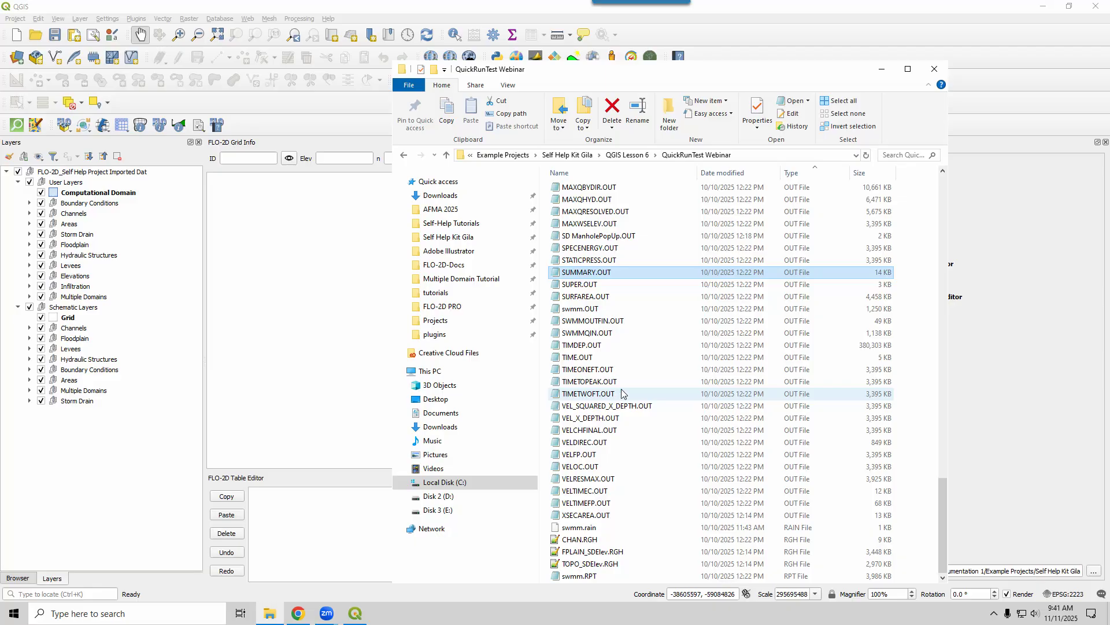
{"action": "scroll", "coordinate": [613, 392], "scroll_direction": "up", "scroll_amount": 10}
{"action": "scroll", "coordinate": [611, 387], "scroll_direction": "up", "scroll_amount": 10}
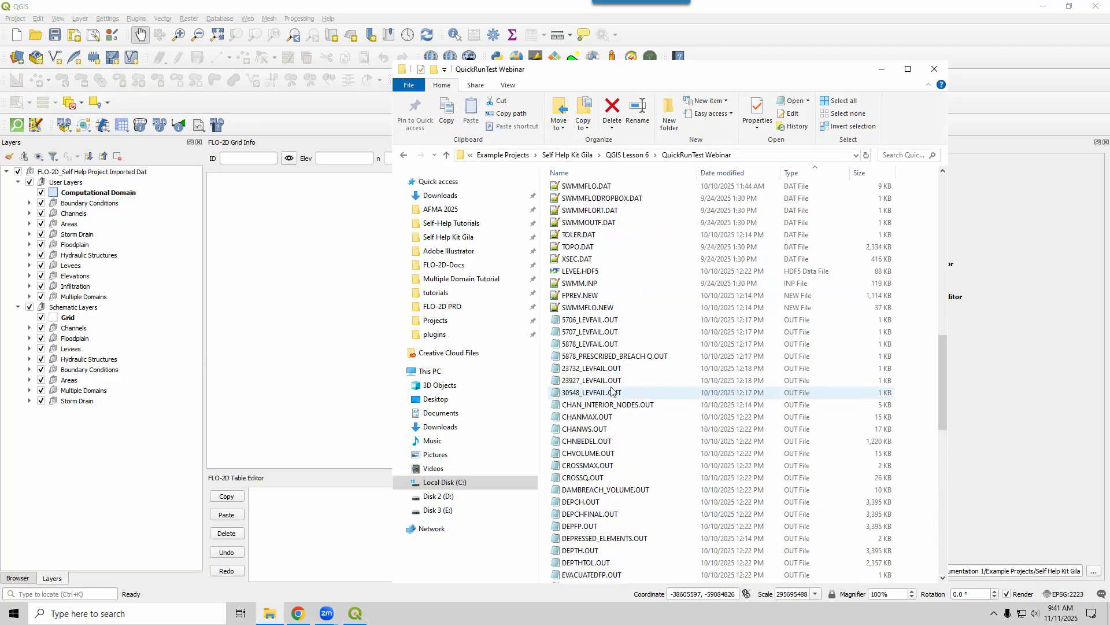
{"action": "scroll", "coordinate": [611, 386], "scroll_direction": "up", "scroll_amount": 3}
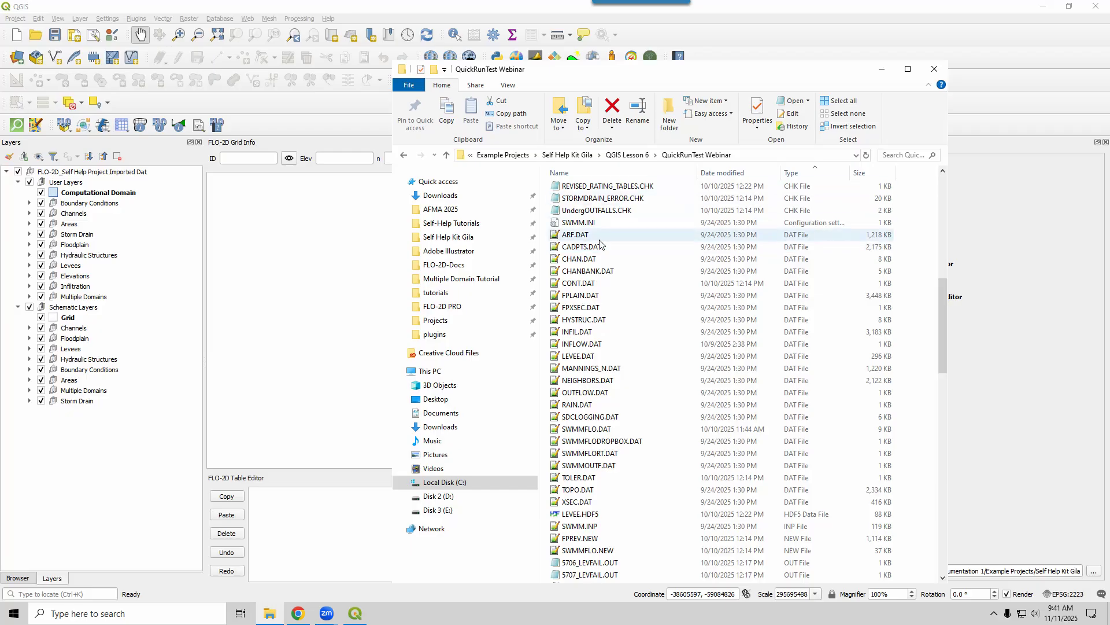
Copy the QuickRunTest Webinar folder path from File Explorer, then return to QGIS and start importing FLO-2D data (*.DAT) files
{"action": "left_click", "coordinate": [784, 155]}
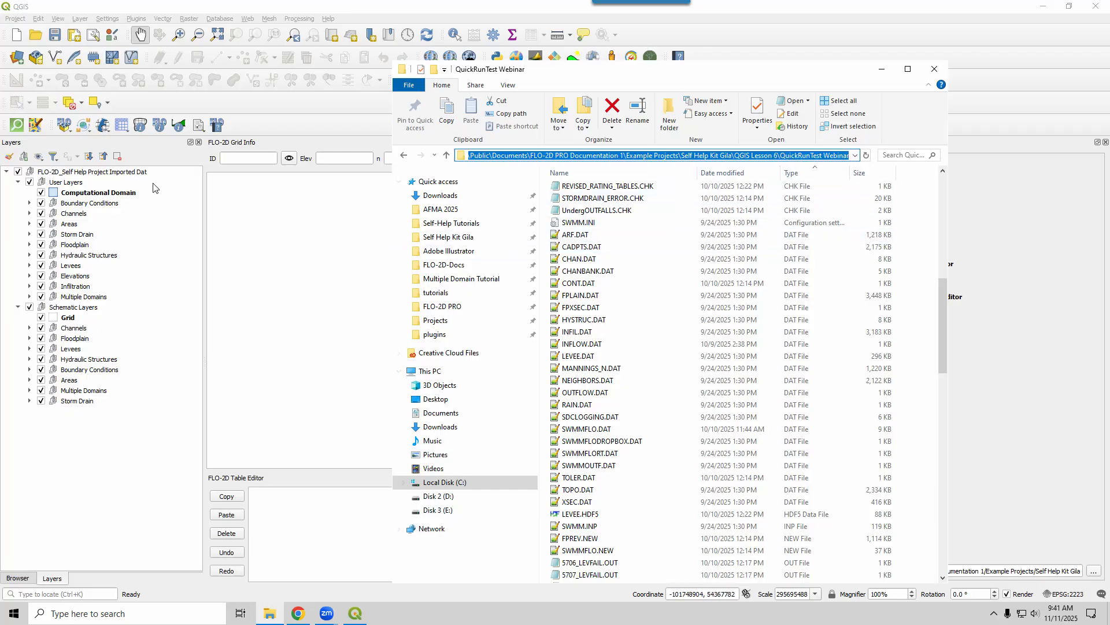
{"action": "left_click", "coordinate": [349, 123]}
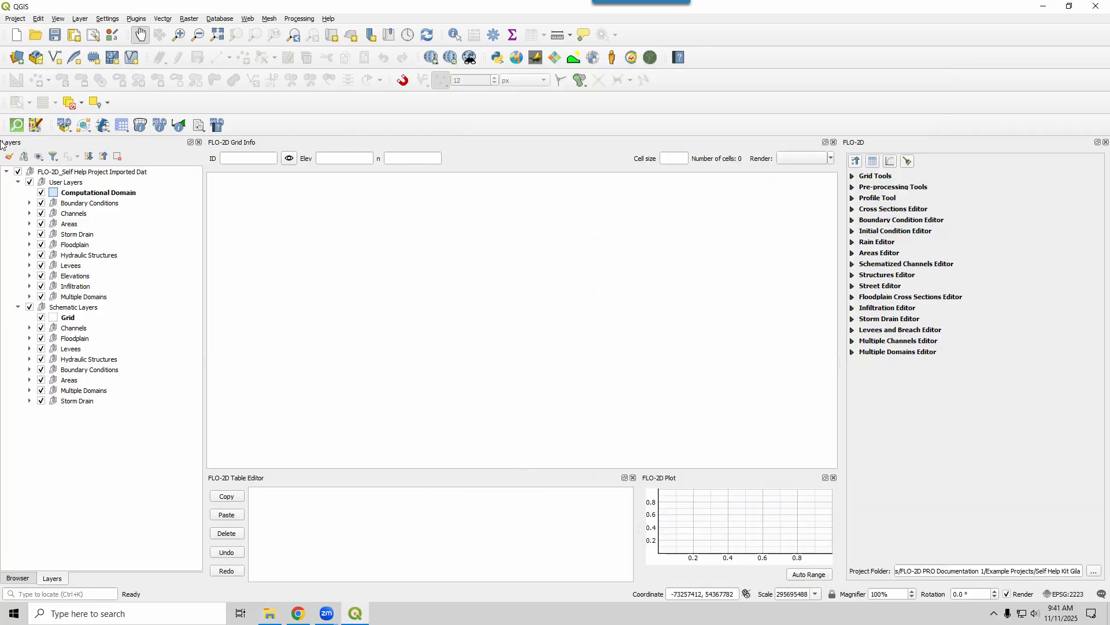
{"action": "left_click", "coordinate": [84, 126]}
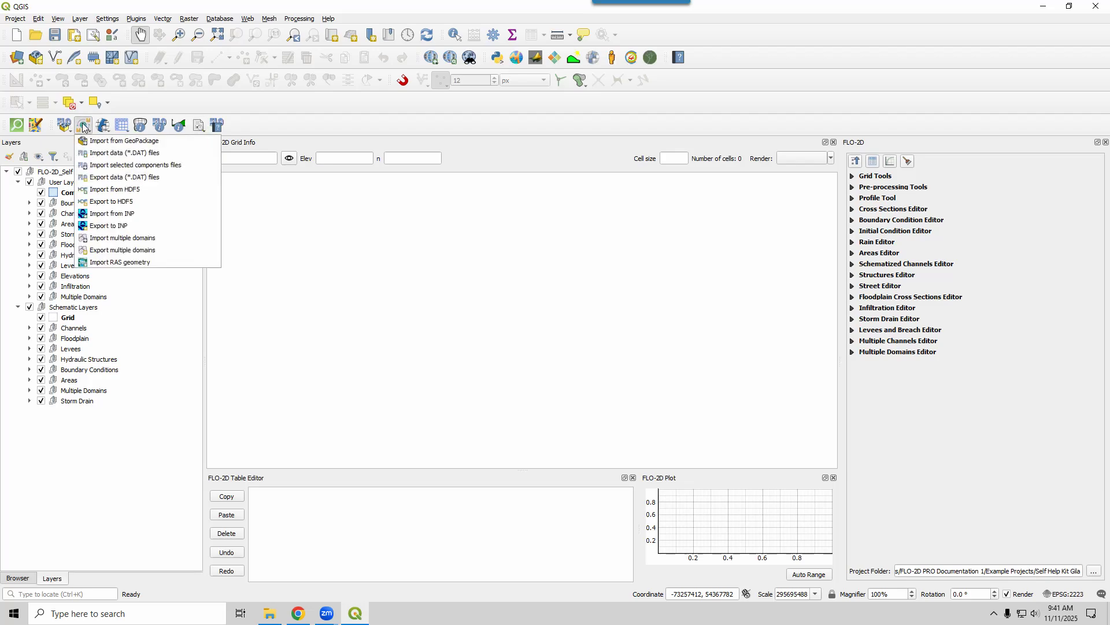
{"action": "left_click", "coordinate": [106, 153]}
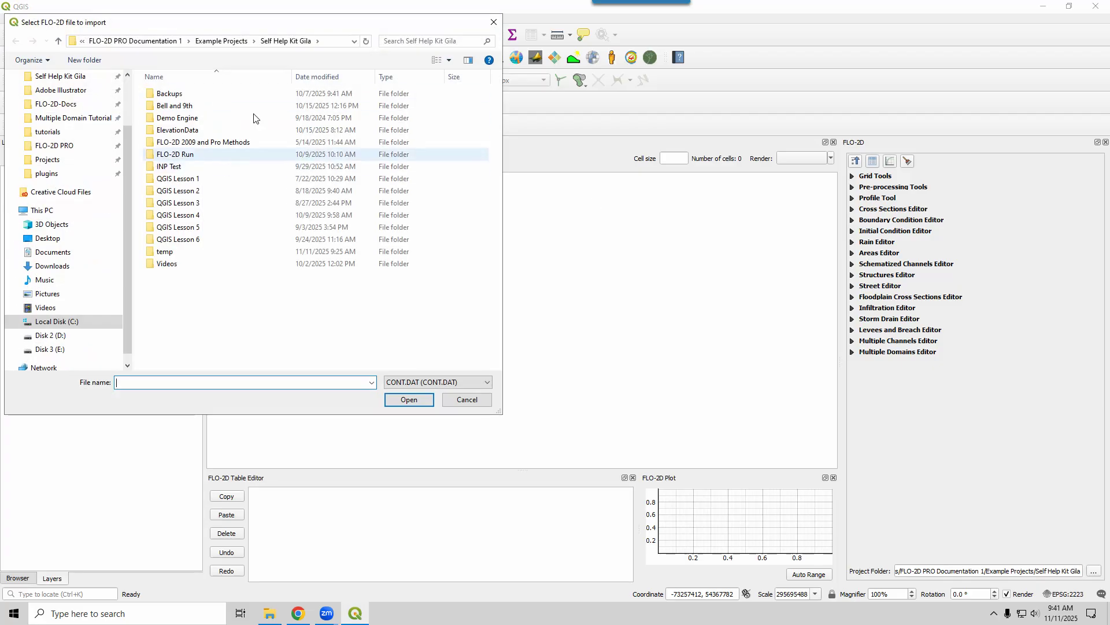
Go to the copied QuickRunTest Webinar path in the file selection dialog and open CONT.DAT for import
{"action": "left_click", "coordinate": [333, 41]}
{"action": "key", "text": "BackSpace"}
{"action": "key", "text": "ctrl+v"}
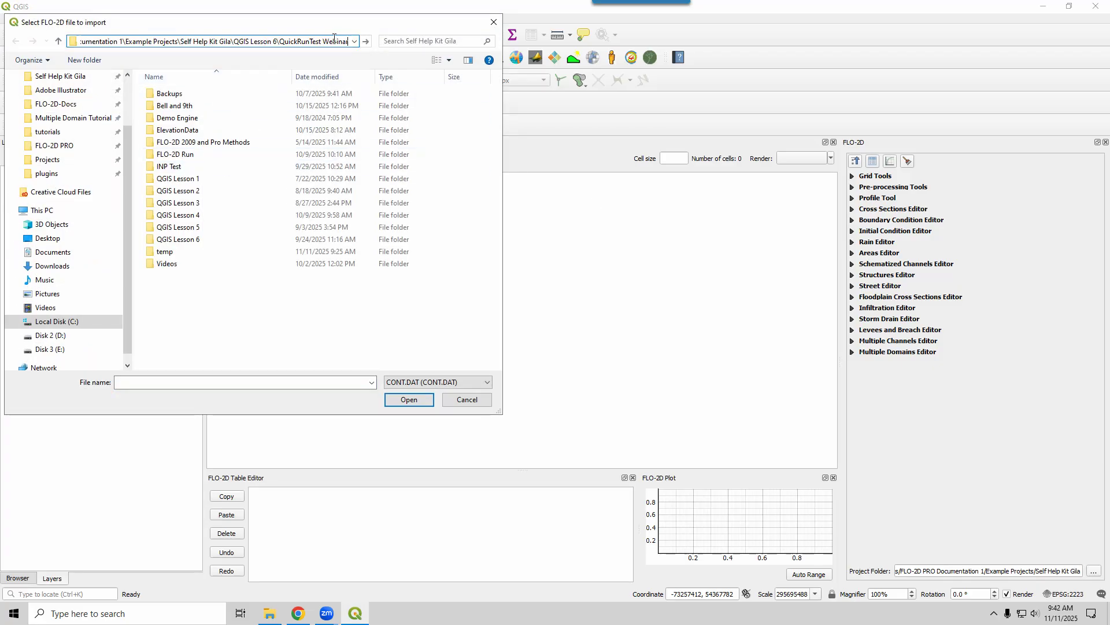
{"action": "key", "text": "Return"}
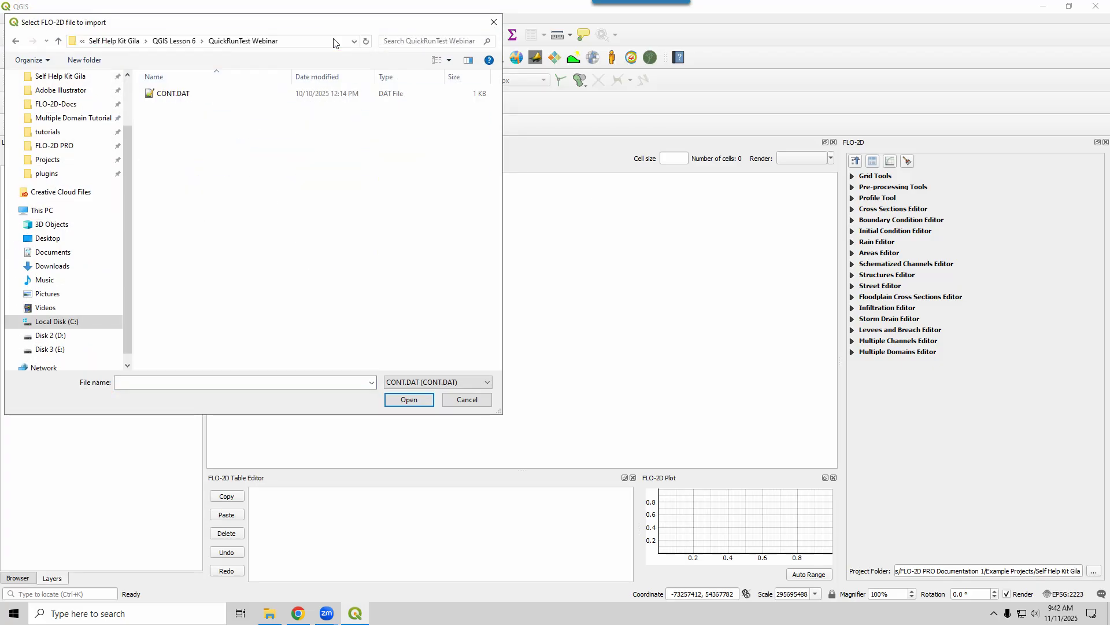
{"action": "left_click", "coordinate": [161, 96]}
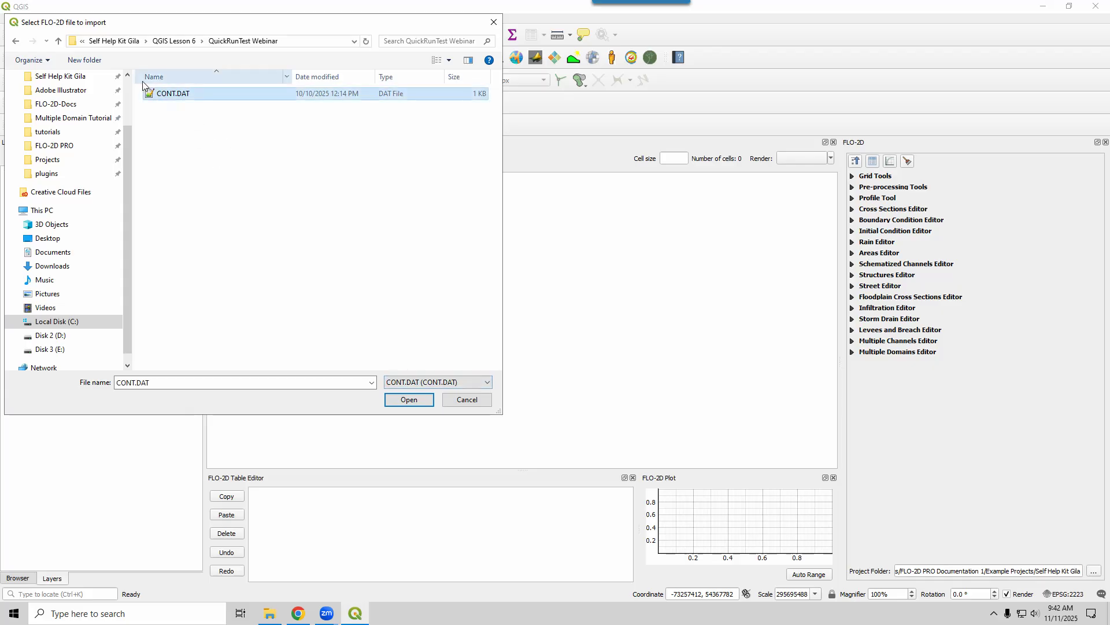
{"action": "left_click", "coordinate": [416, 402]}
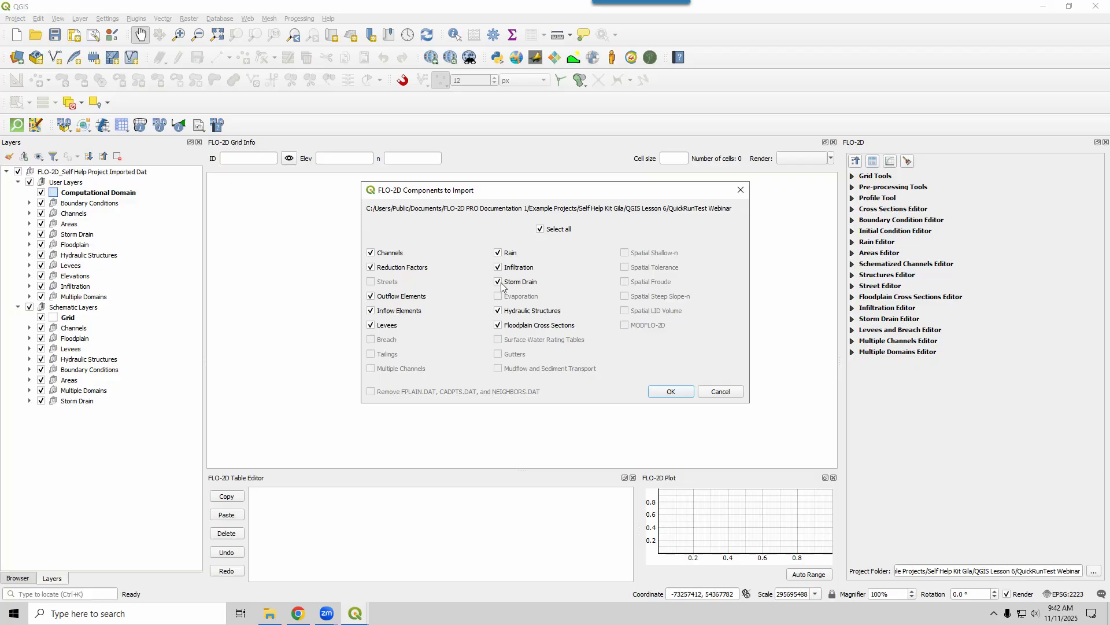
Import all available FLO-2D components, decline assigning the grid's NULL col and row values, and dismiss the list of files read
{"action": "mouse_move", "coordinate": [502, 286]}
{"action": "mouse_move", "coordinate": [591, 255]}
{"action": "left_click", "coordinate": [668, 391]}
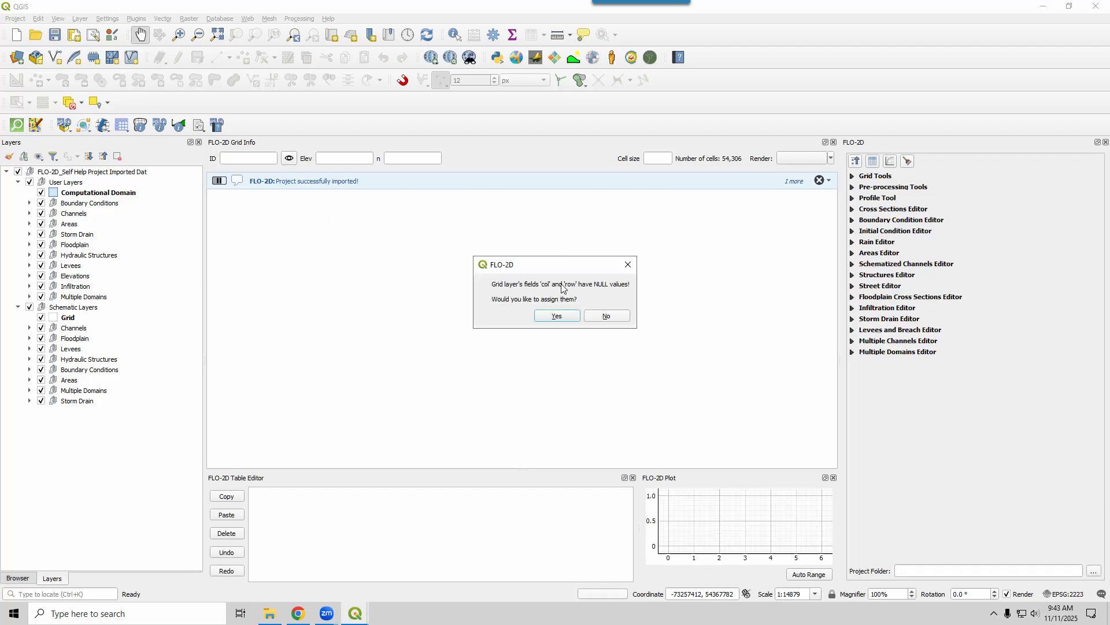
{"action": "left_click", "coordinate": [617, 317]}
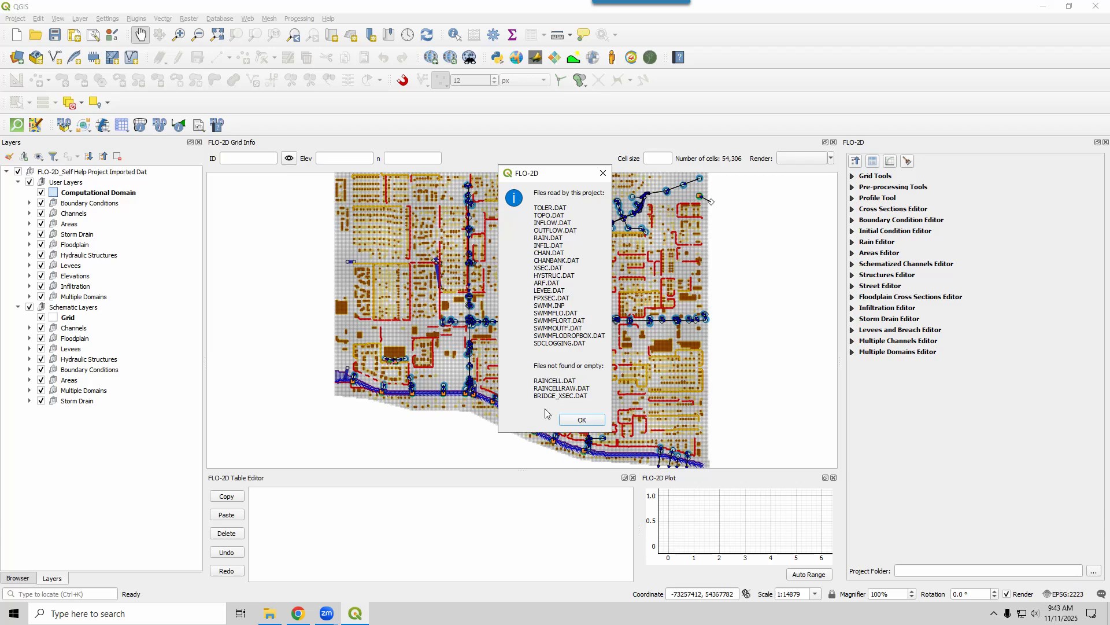
{"action": "left_click", "coordinate": [594, 424]}
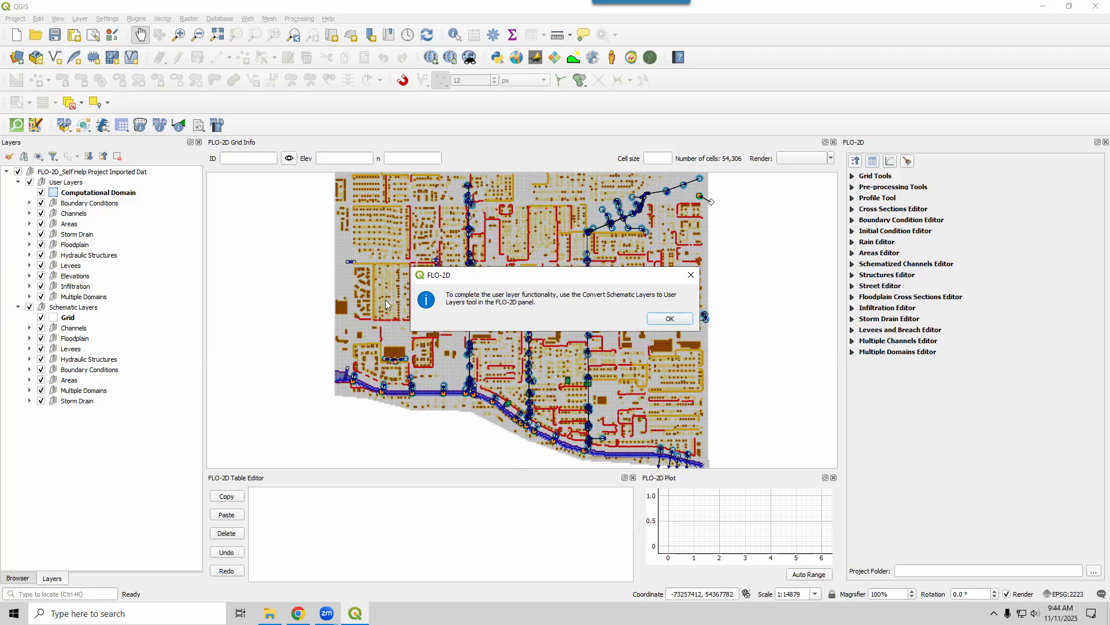
Convert the schematic layers to user layers, adding Levees to the preselected elements, and dismiss the resulting messages
{"action": "left_click", "coordinate": [657, 319]}
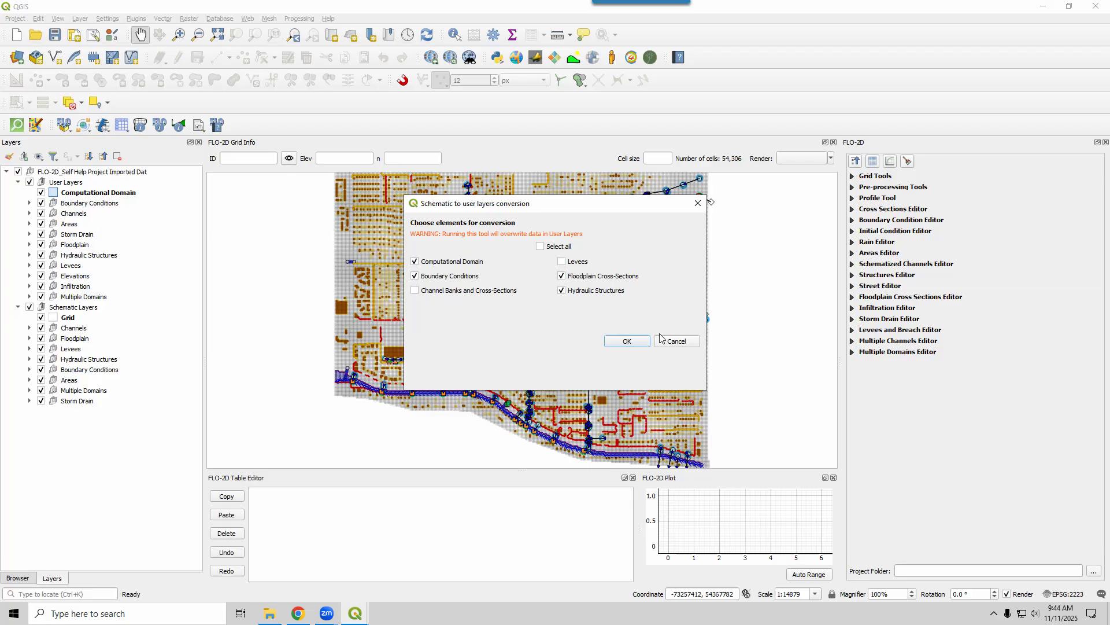
{"action": "left_click", "coordinate": [562, 262]}
{"action": "left_click", "coordinate": [627, 341]}
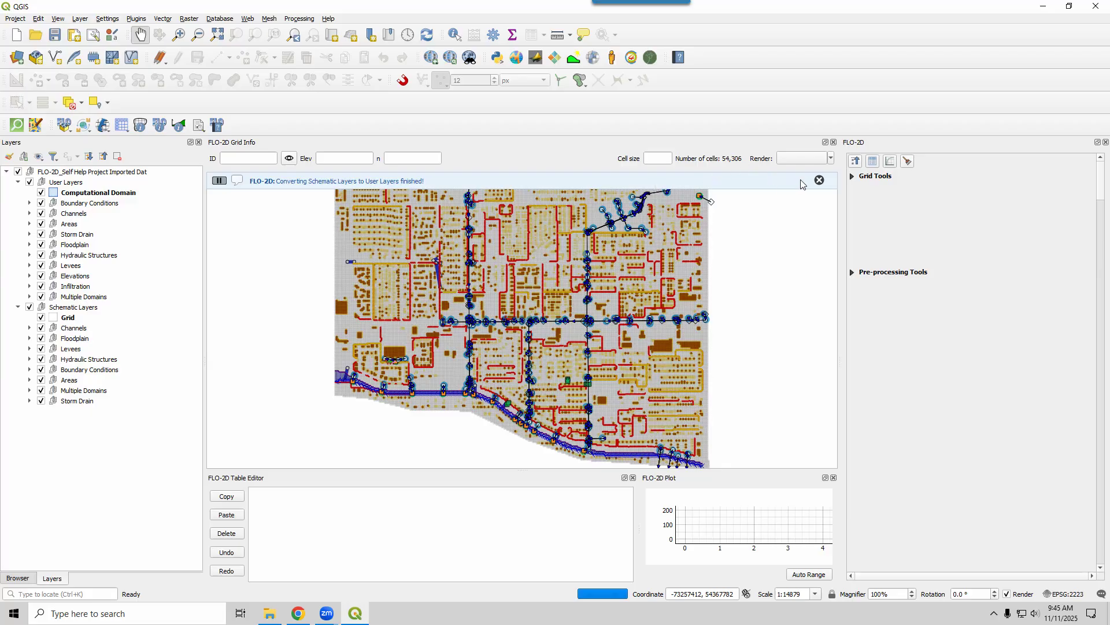
{"action": "left_click", "coordinate": [819, 183]}
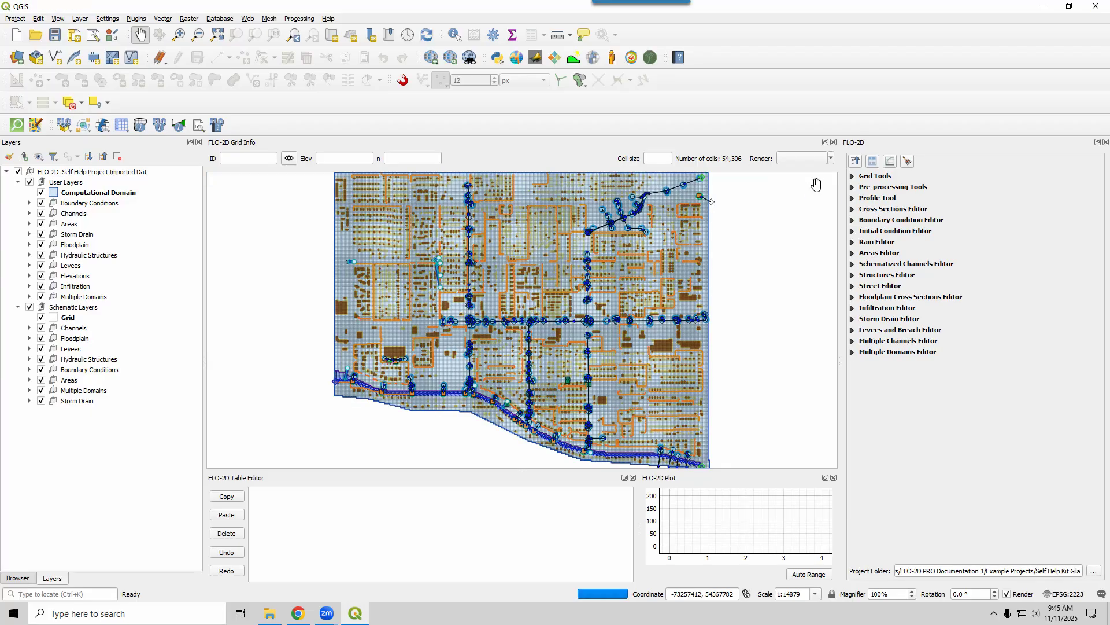
Examine the imported user layers on the map, checking the Computational Domain, Hydraulic Structures and Floodplain layers up close and at full extent
{"action": "left_click", "coordinate": [77, 194]}
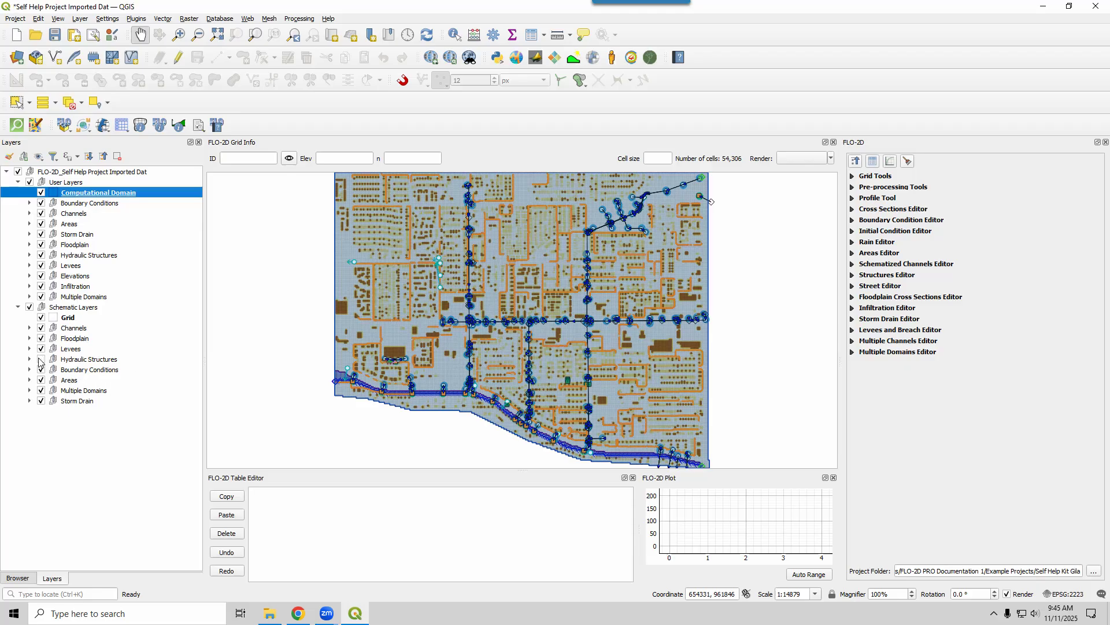
{"action": "left_click", "coordinate": [42, 255]}
{"action": "scroll", "coordinate": [584, 400], "scroll_direction": "up", "scroll_amount": 1}
{"action": "scroll", "coordinate": [584, 400], "scroll_direction": "up", "scroll_amount": 2}
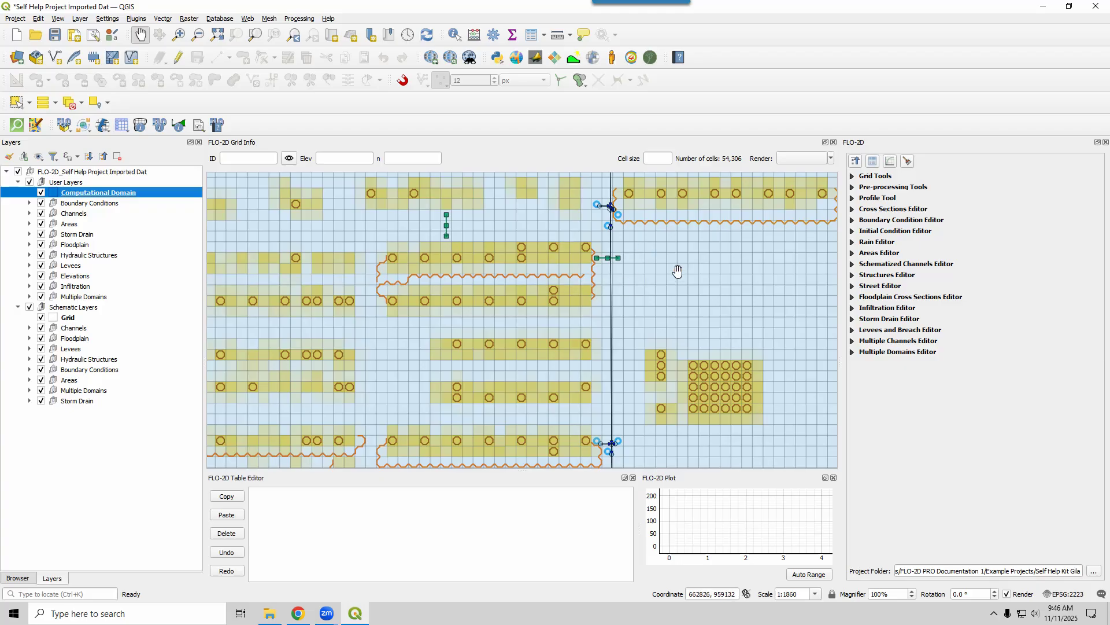
{"action": "left_click", "coordinate": [41, 246]}
{"action": "scroll", "coordinate": [440, 318], "scroll_direction": "down", "scroll_amount": 3}
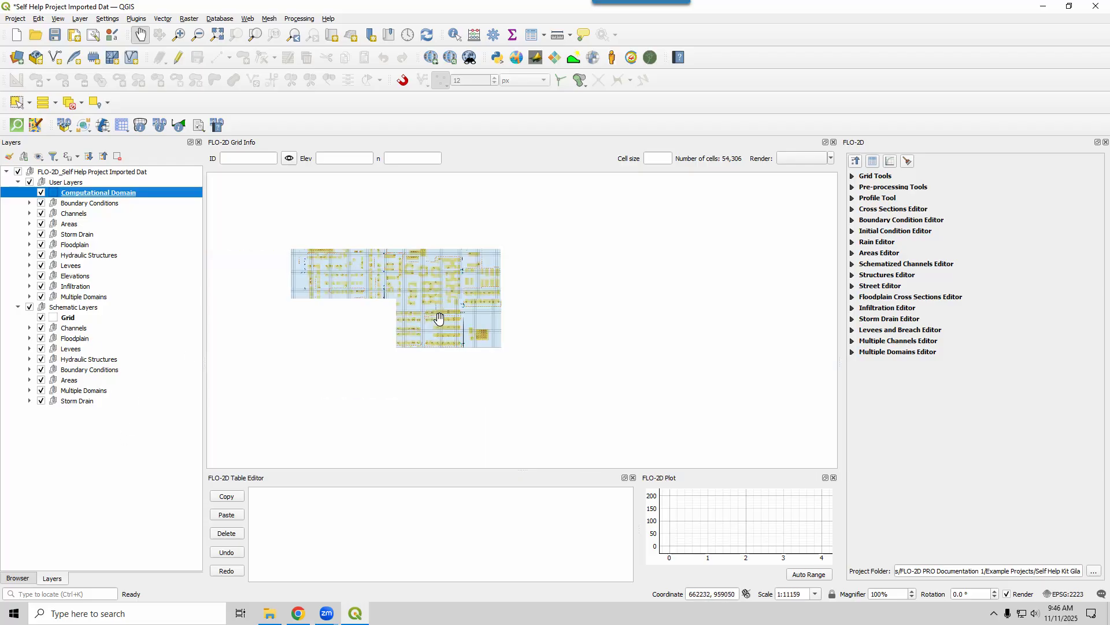
{"action": "scroll", "coordinate": [439, 318], "scroll_direction": "down", "scroll_amount": 2}
{"action": "left_click_drag", "start_coordinate": [440, 317], "coordinate": [516, 303]}
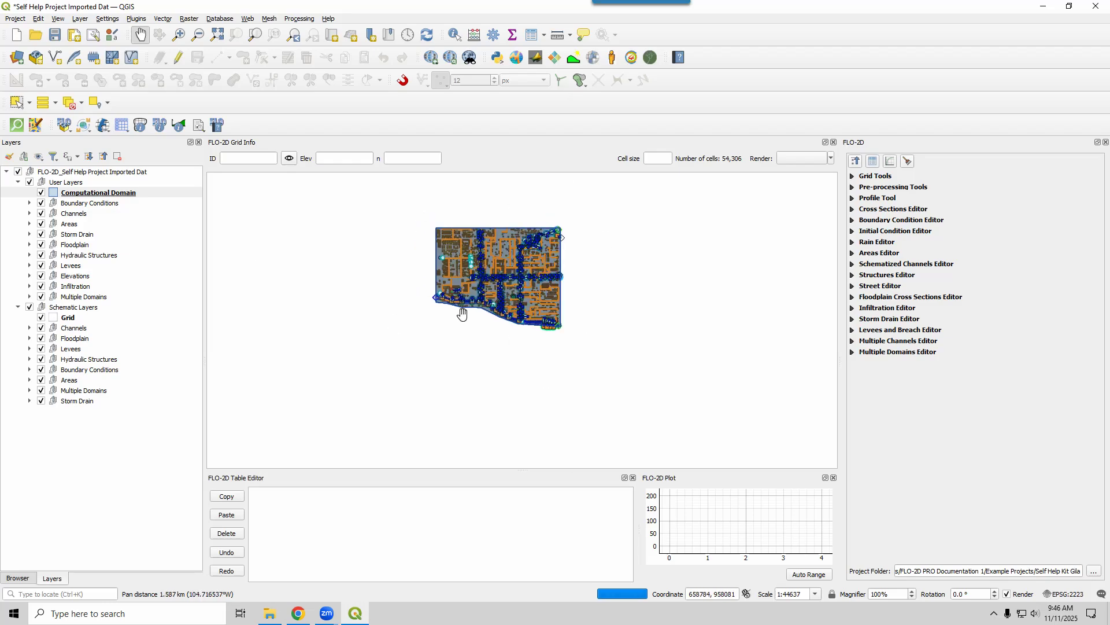